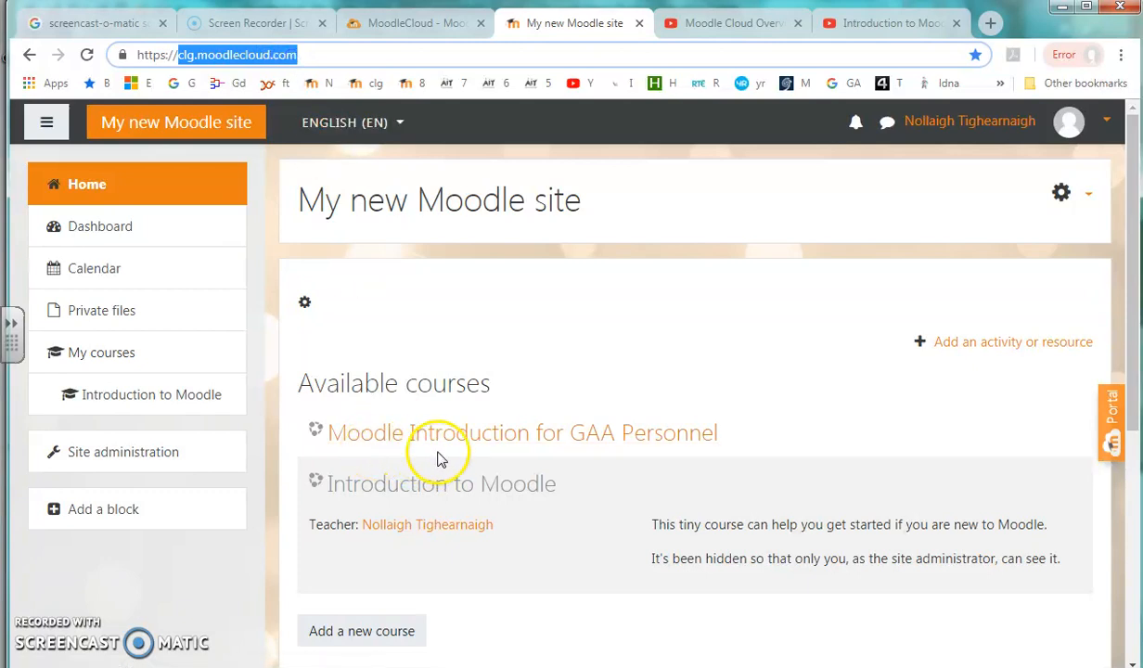
Open the Moodle Introduction for GAA Personnel course from the available courses.
left_click(555, 455)
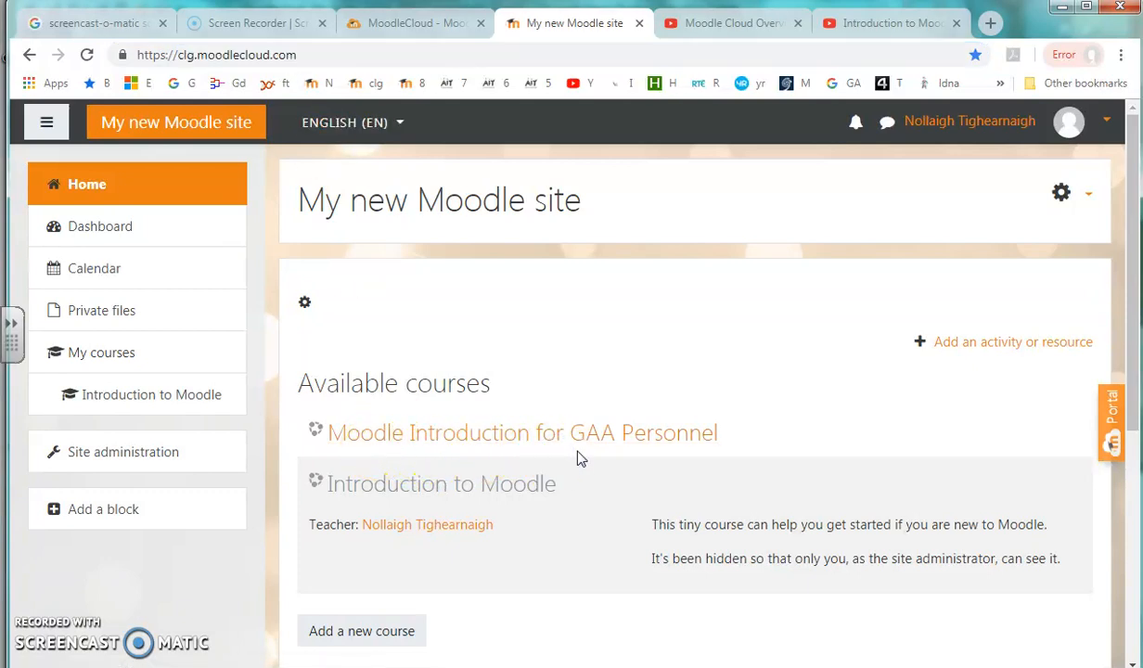
left_click(486, 438)
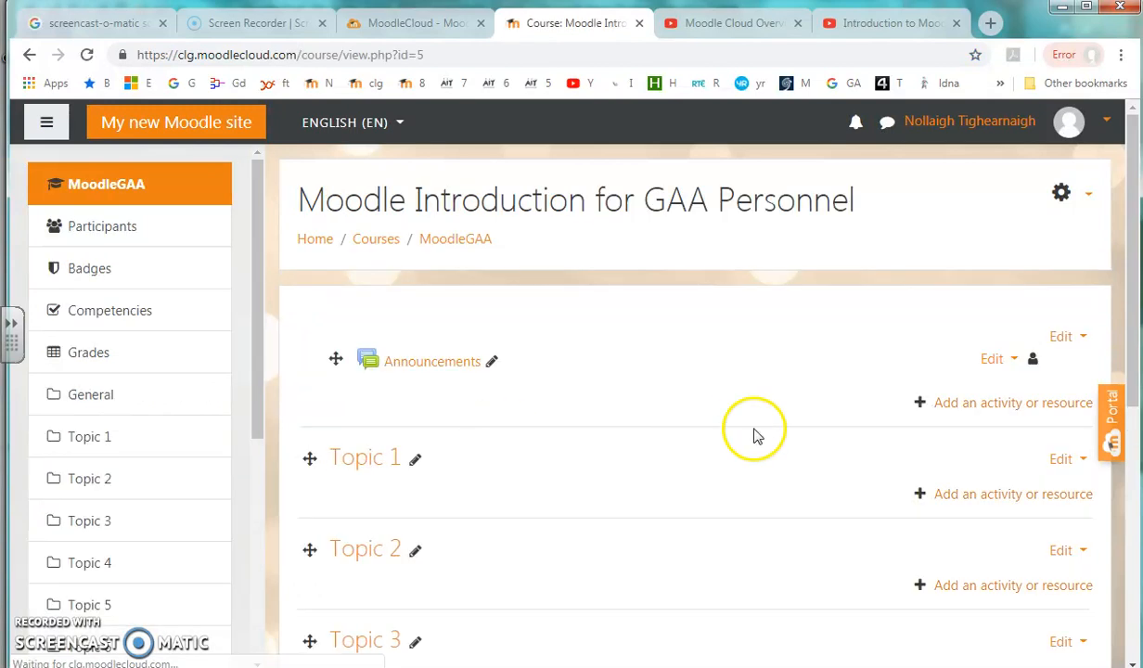
left_click_drag(1132, 274, 1106, 272)
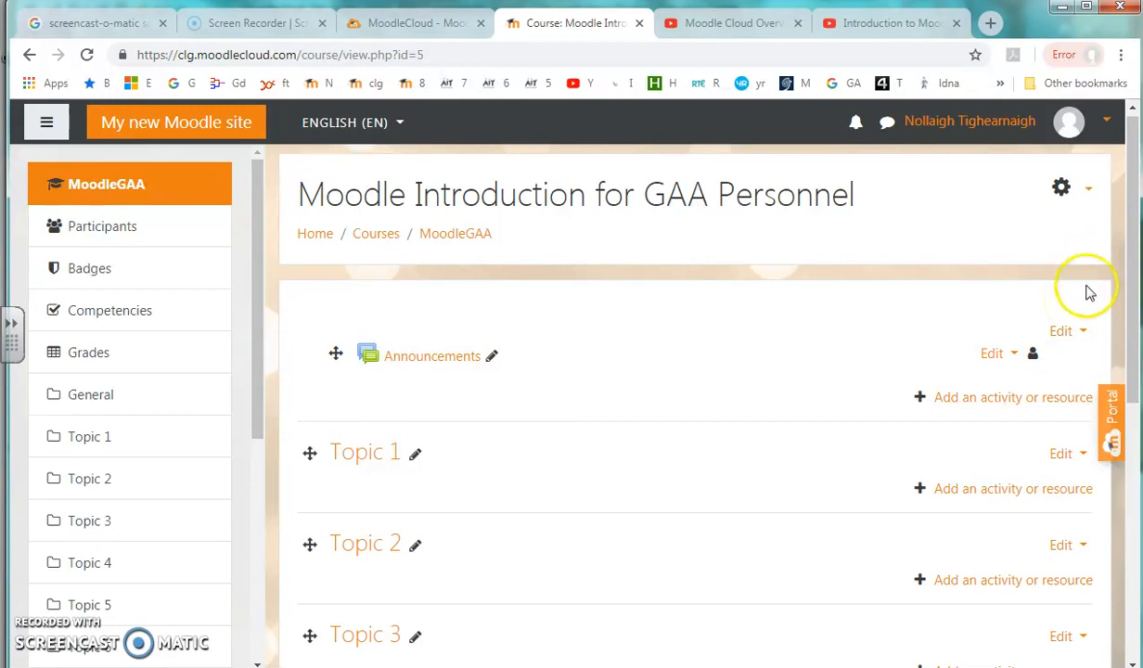
Turn editing off for the course and turn it back on.
left_click(1089, 191)
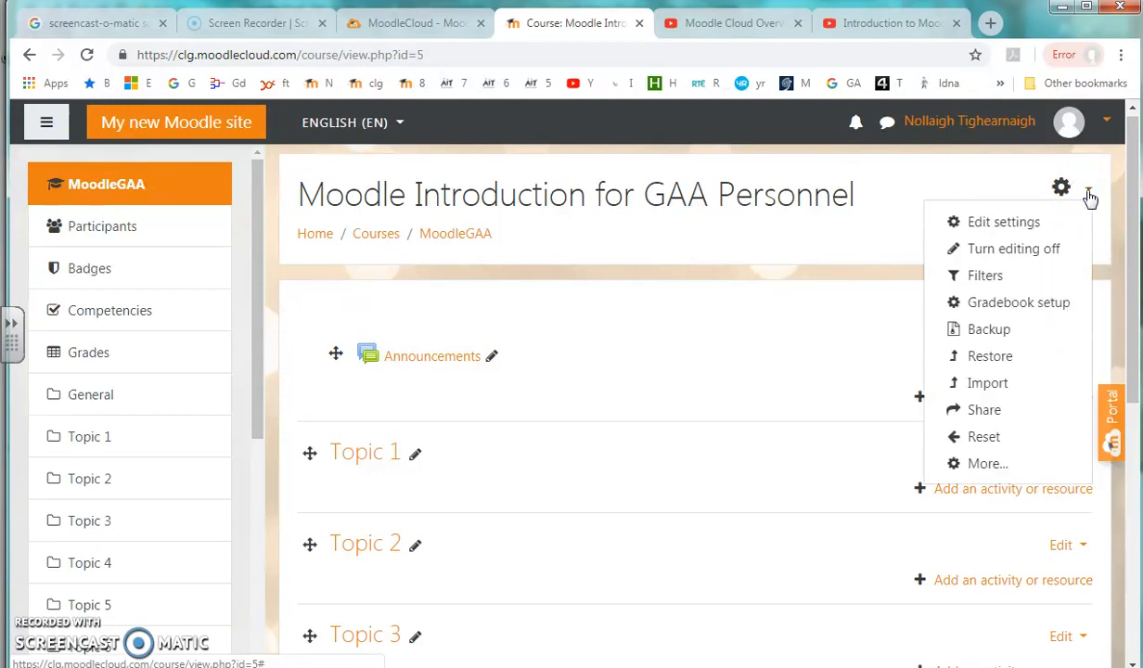
left_click(1050, 253)
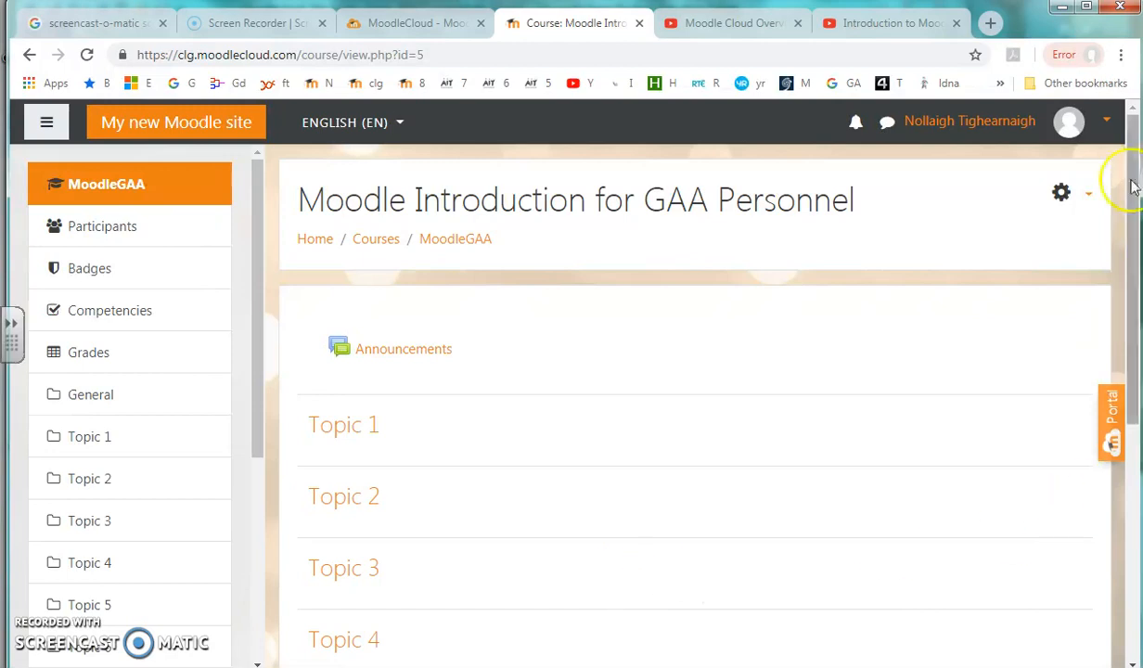
left_click(1089, 195)
left_click(1021, 254)
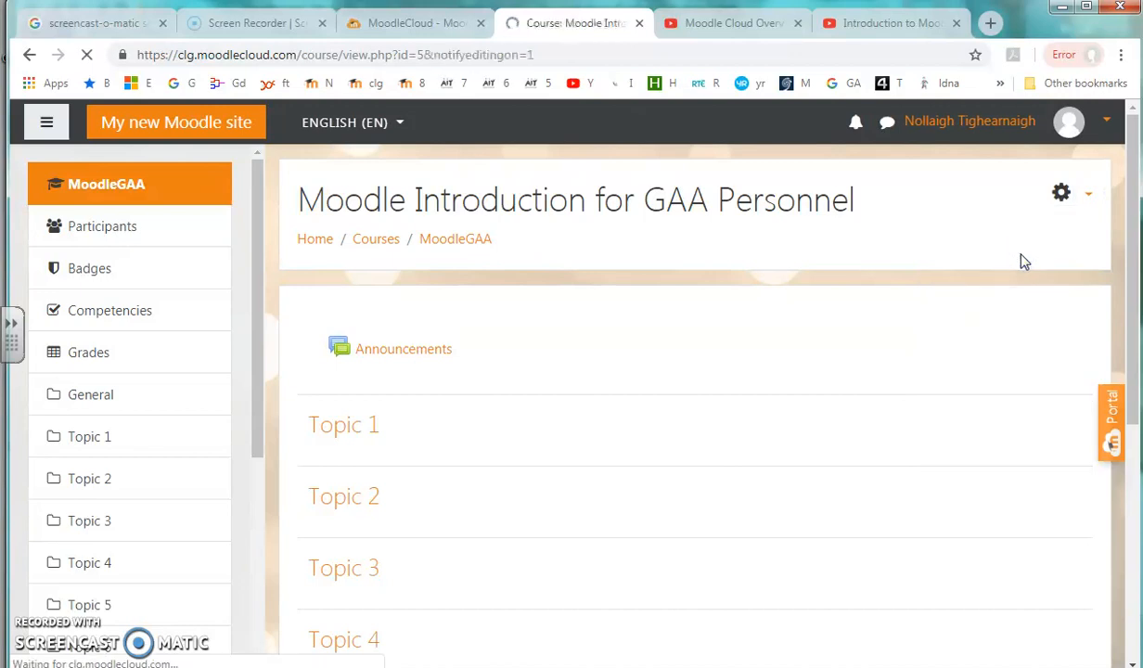
Rename the Topic 1 section as Moodle Overview.
scroll(1132, 306, "down", 2)
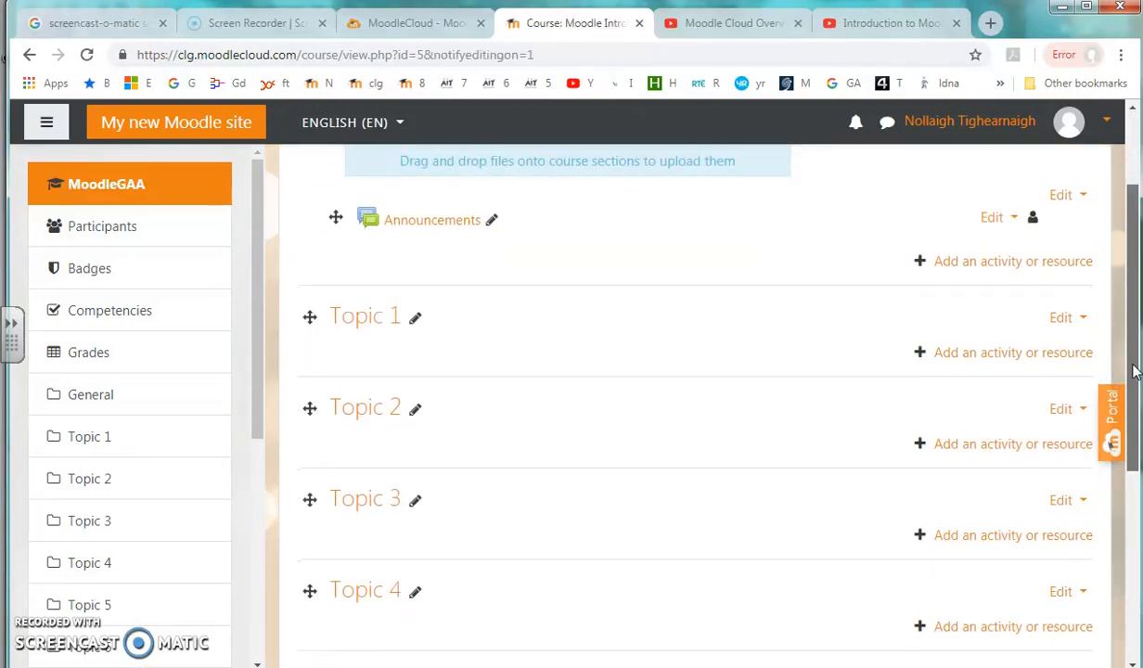
scroll(1126, 378, "down", 1)
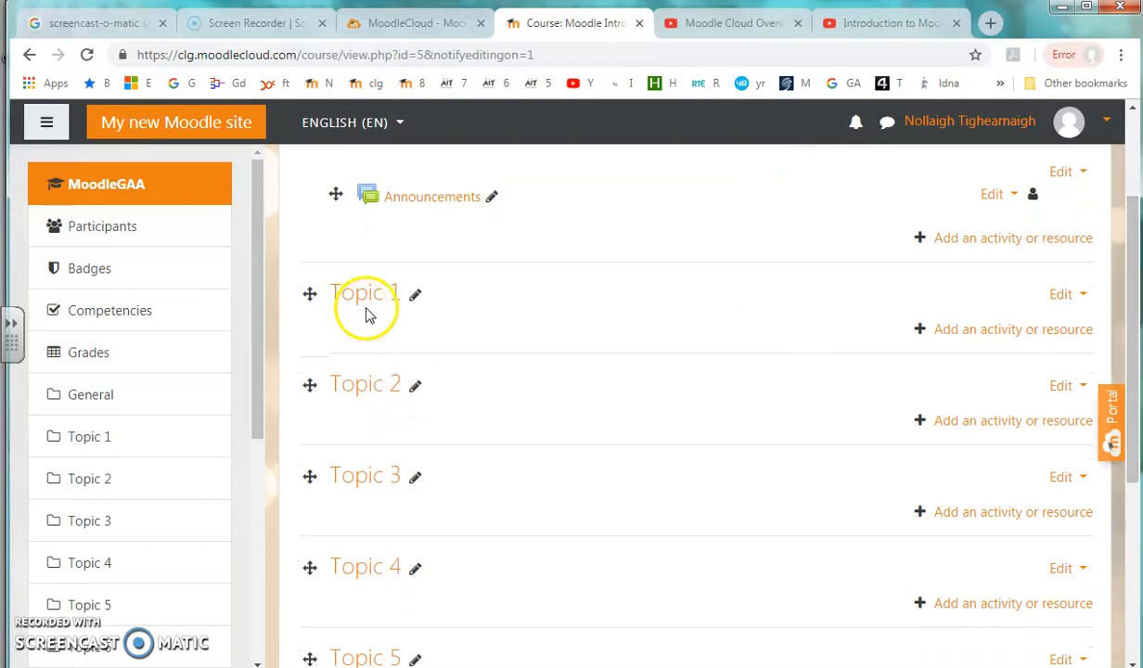
left_click(416, 301)
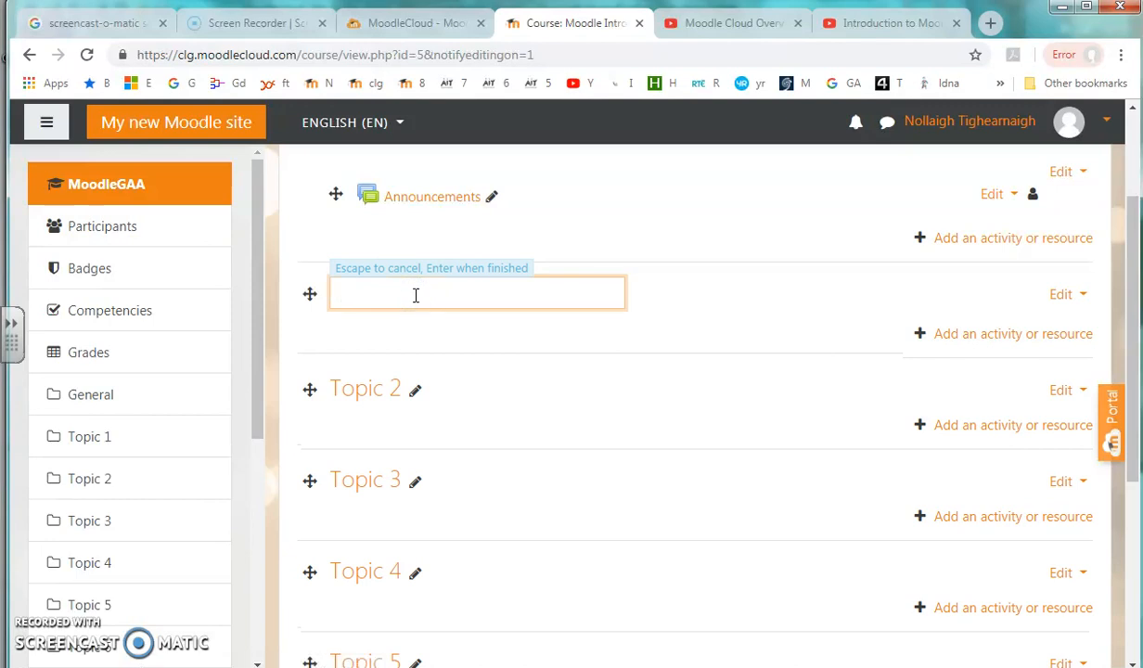
type("Moodlle Overview")
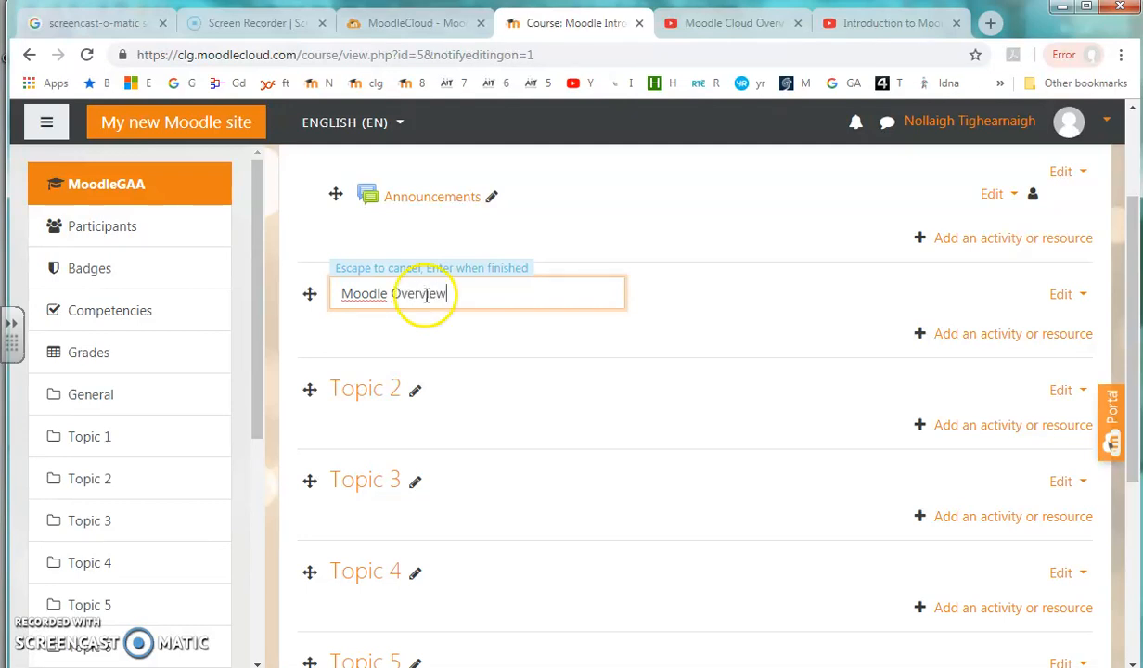
key("Return")
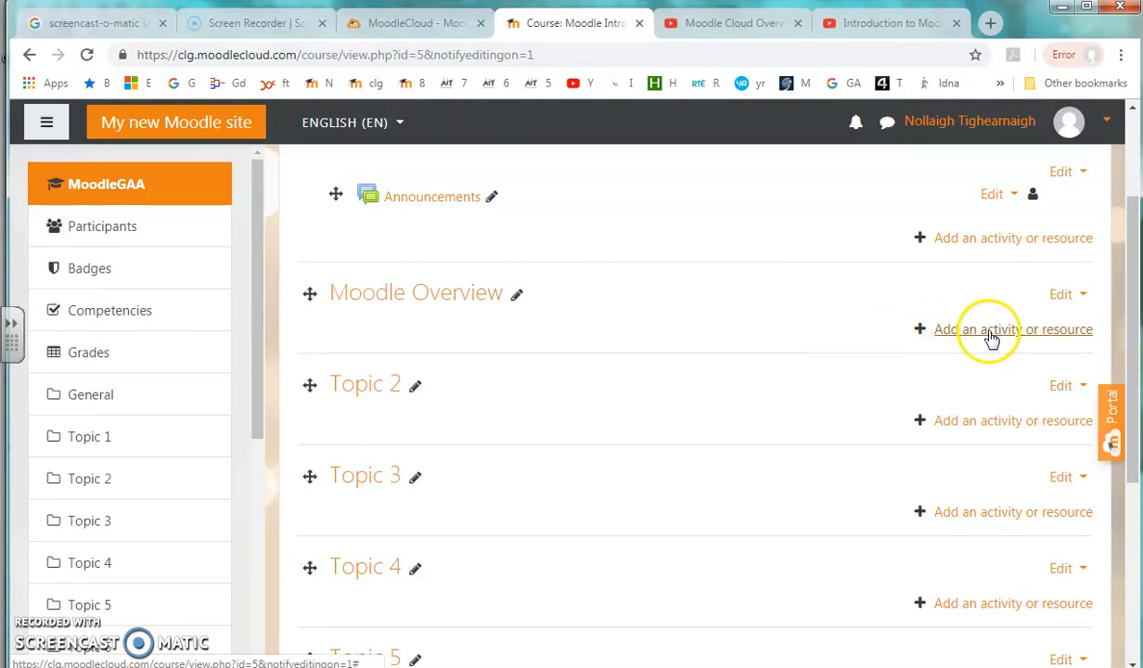
Start adding a Folder resource to the Moodle Overview section, checking the Quiz and File descriptions before choosing Folder.
left_click(921, 330)
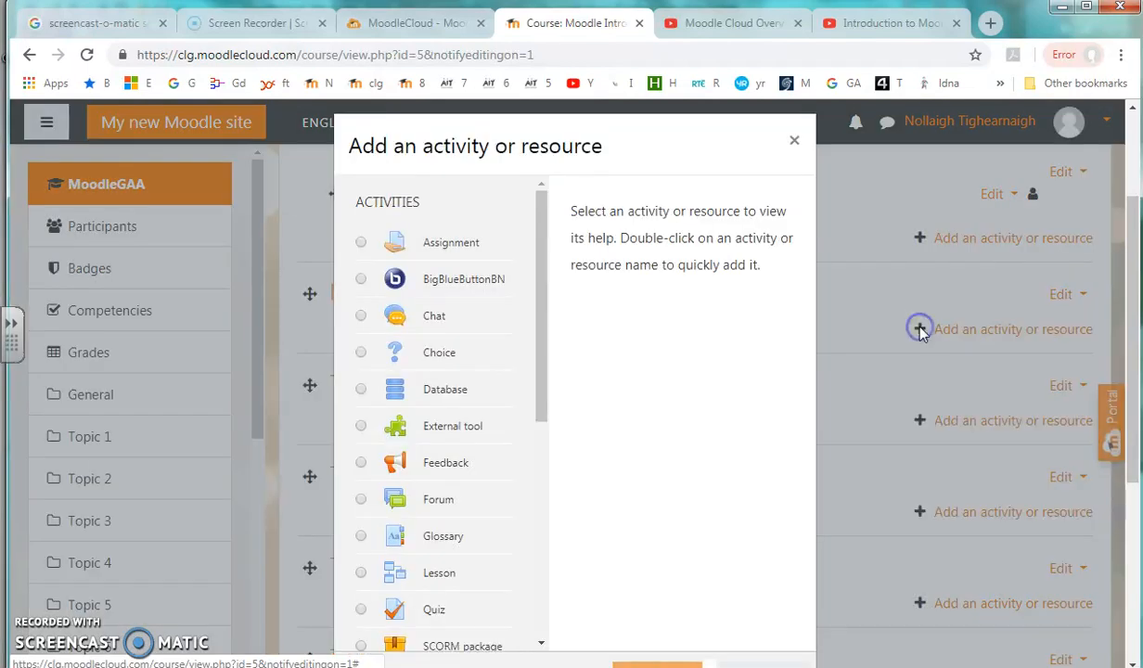
left_click(542, 341)
left_click_drag(542, 340, 540, 410)
left_click(362, 477)
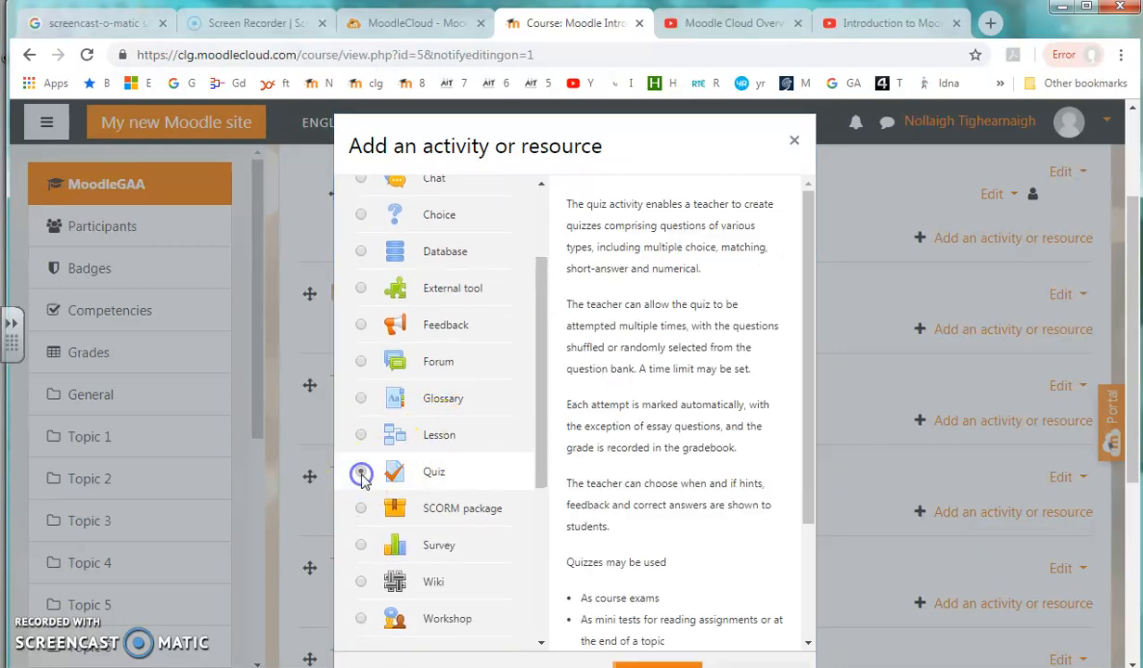
left_click_drag(539, 478, 541, 610)
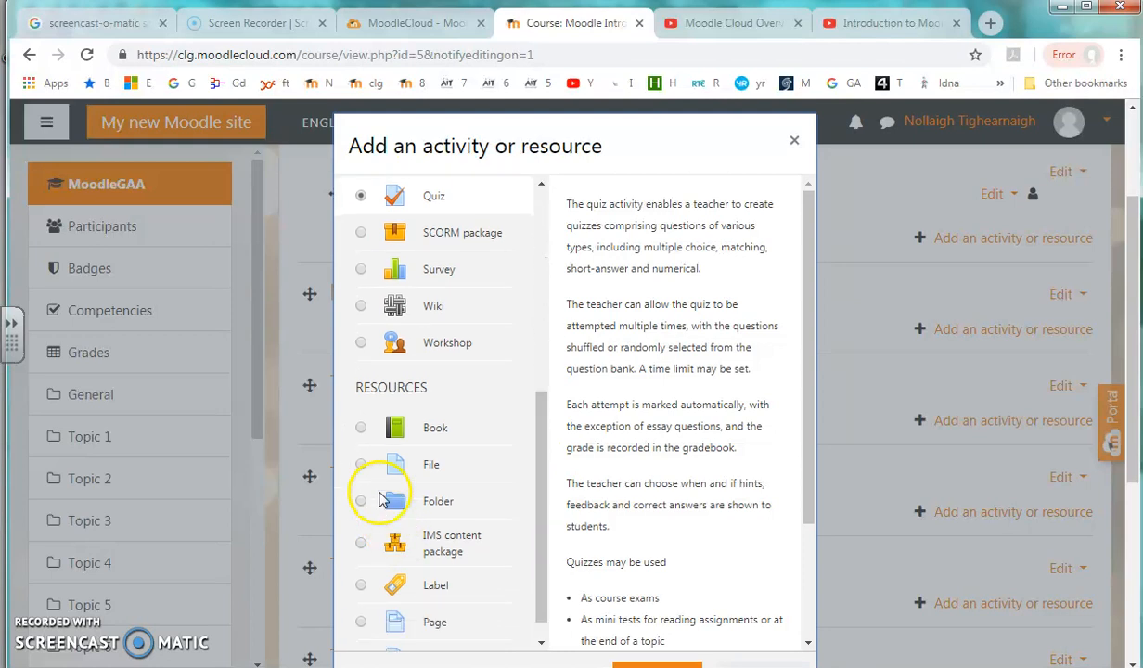
left_click(360, 464)
left_click(361, 502)
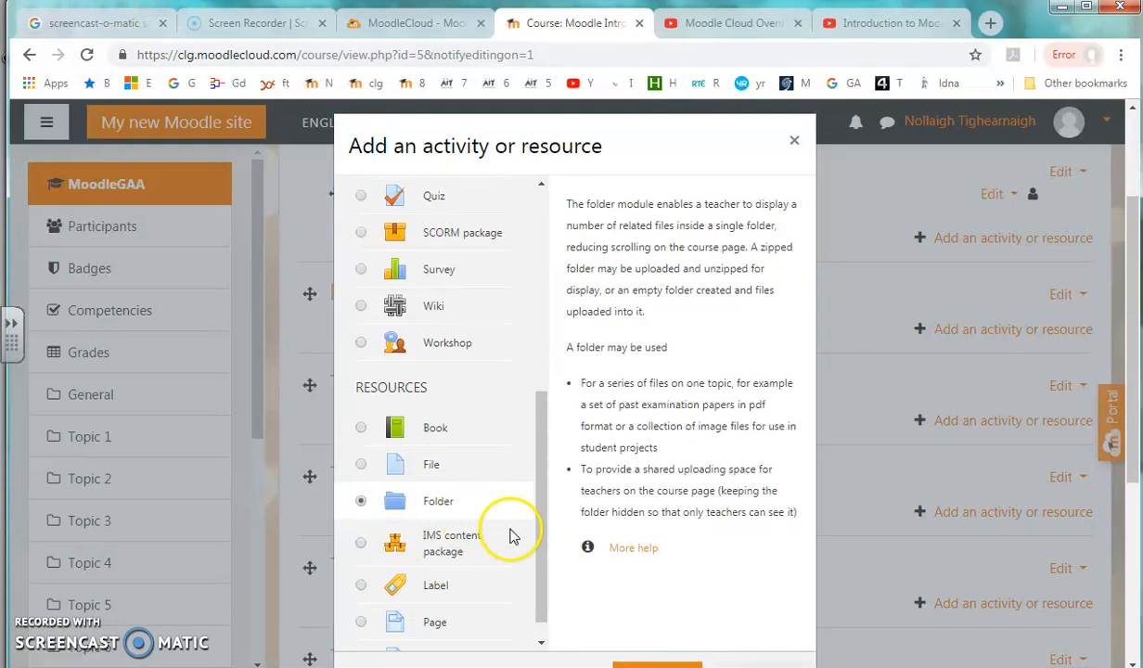
mouse_move(538, 521)
left_mouse_down()
mouse_move(541, 472)
mouse_move(541, 528)
left_mouse_up()
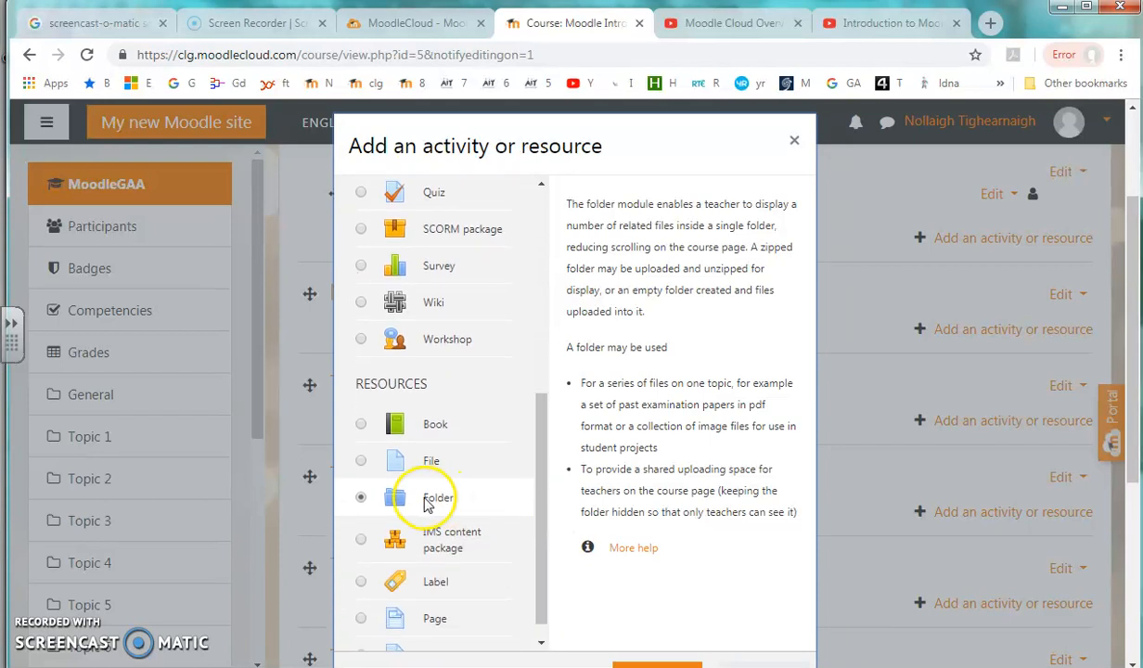
left_click_drag(1133, 467, 1138, 566)
left_click(664, 471)
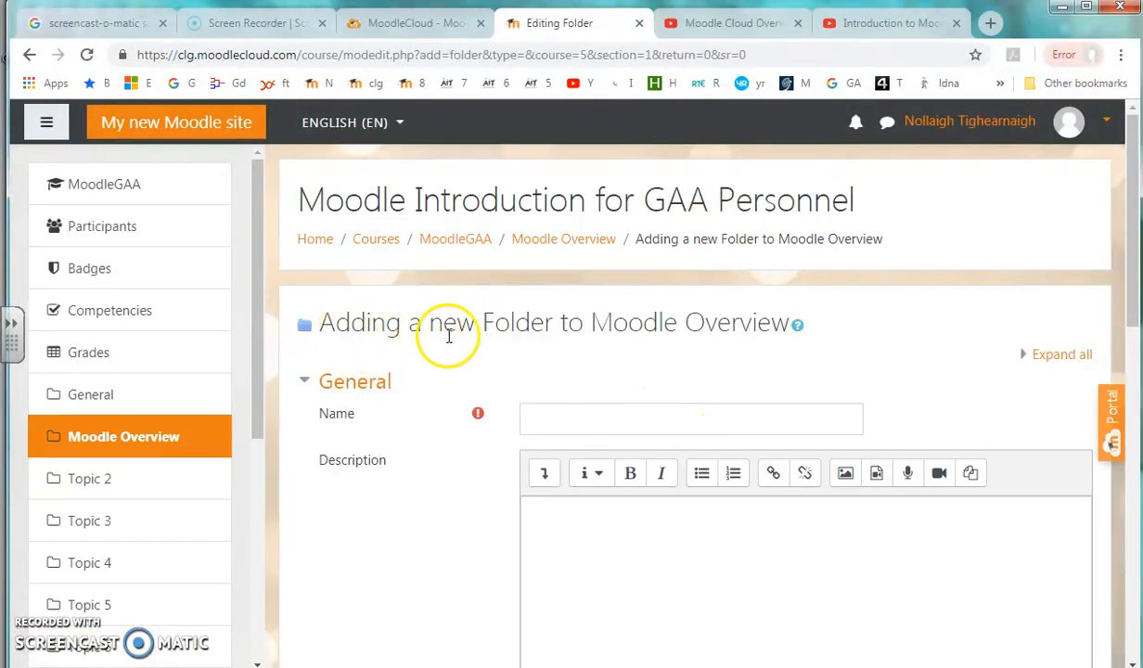
Name the new folder Moodle Documentation and save it, returning to the course.
left_click(730, 337)
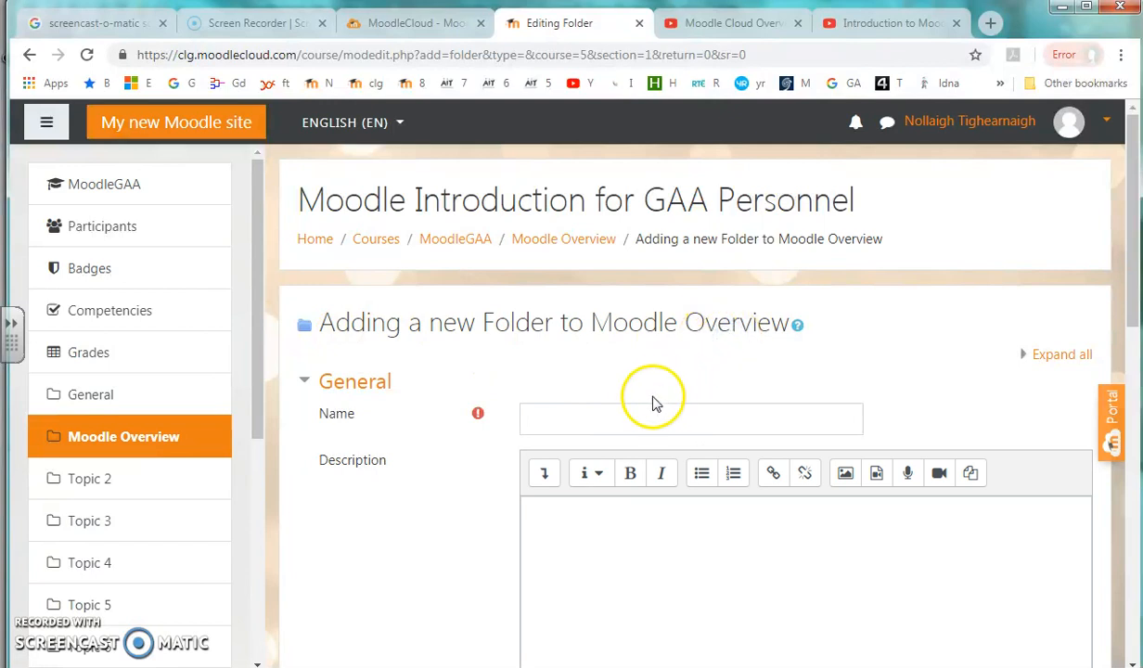
left_click(630, 425)
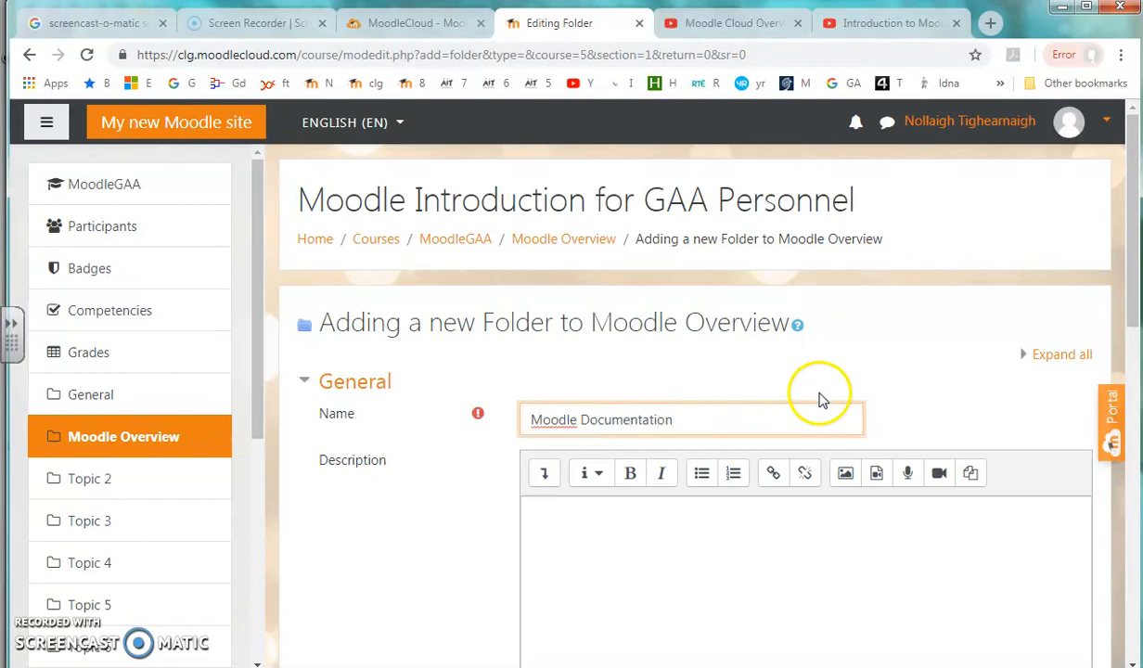
left_click_drag(1133, 286, 1129, 508)
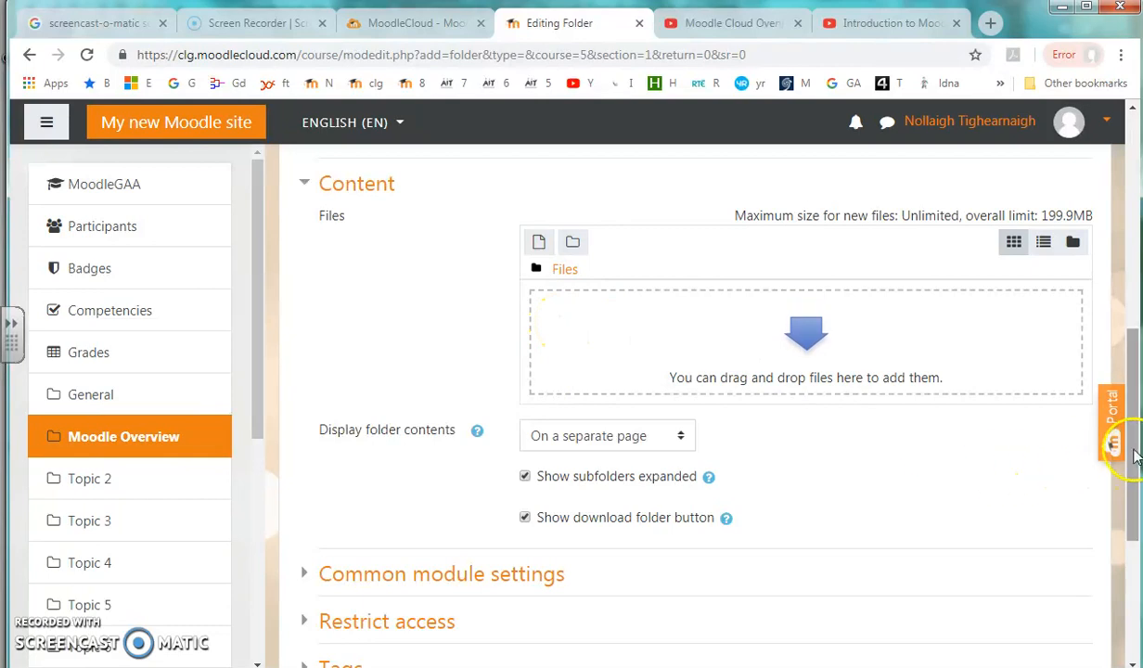
scroll(1137, 455, "down", 3)
left_click(616, 502)
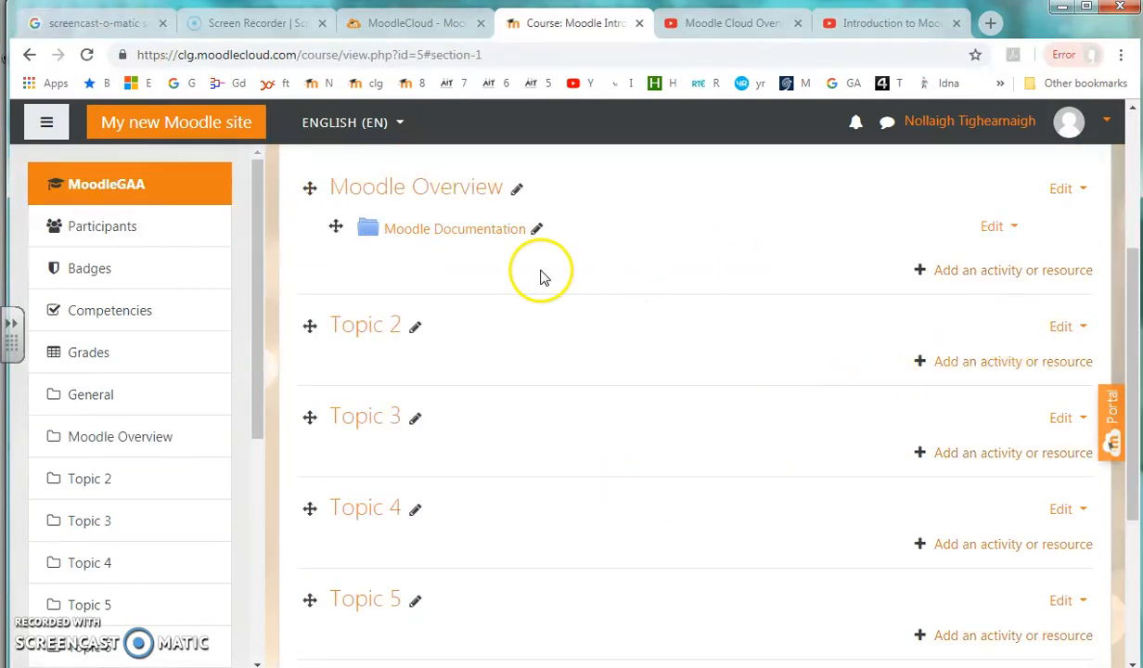
Upload the MoodleCloud_User_Guide_Ver_1_2016 PDF from GAA_Moodle_2018 into the Moodle Documentation folder and save the changes.
left_click(458, 232)
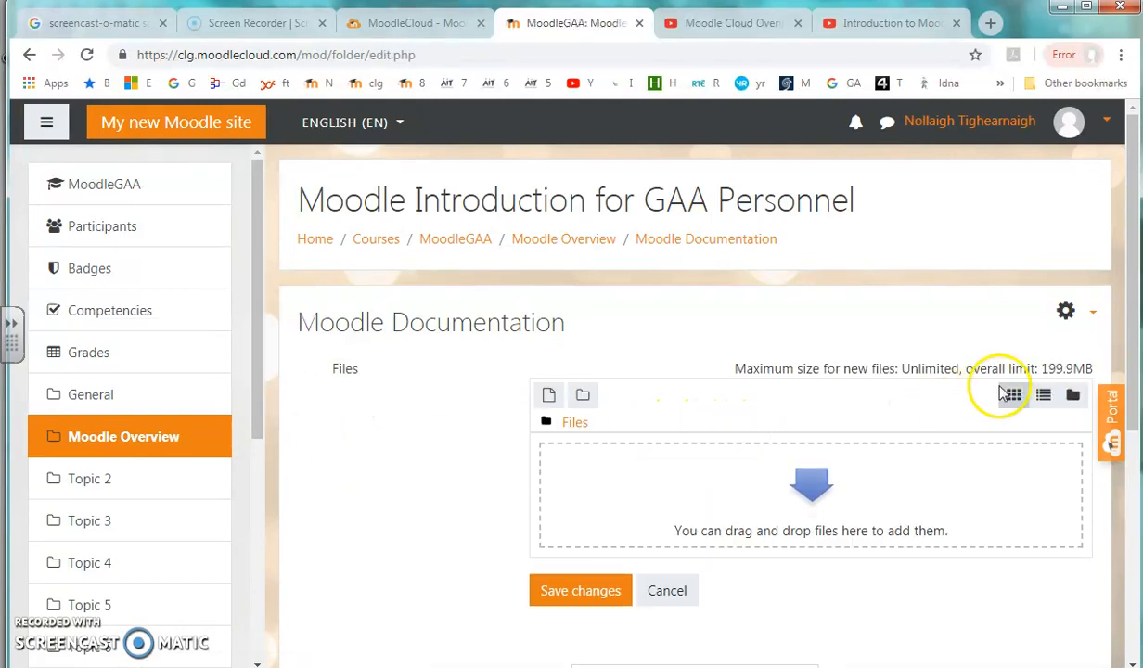
left_click_drag(1136, 357, 1134, 424)
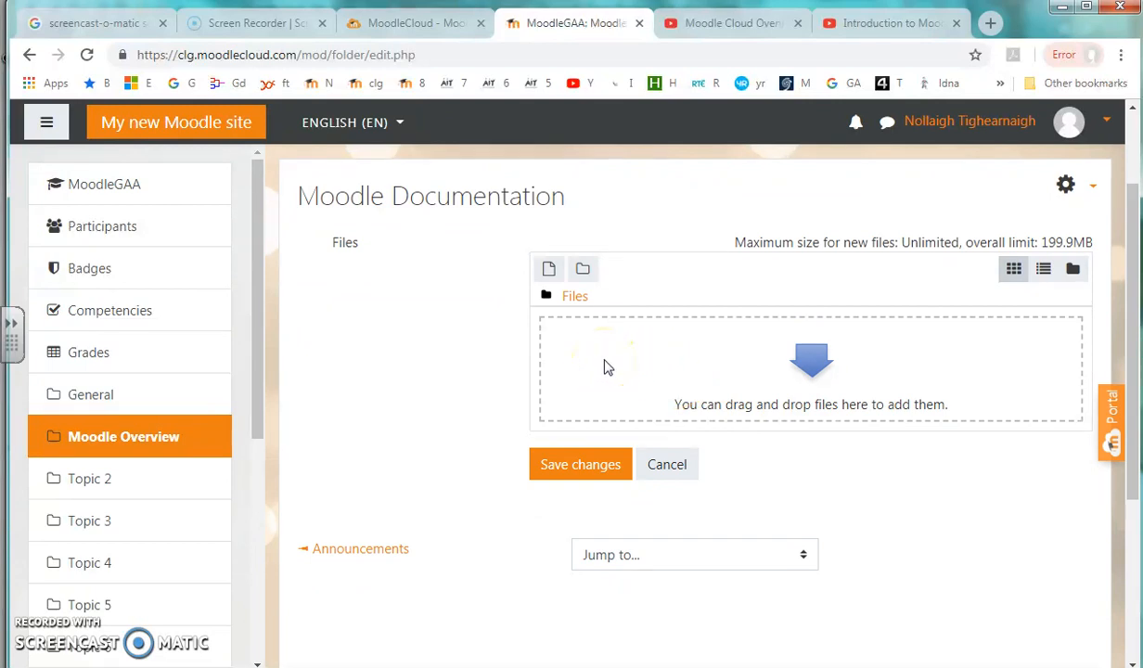
left_click(548, 270)
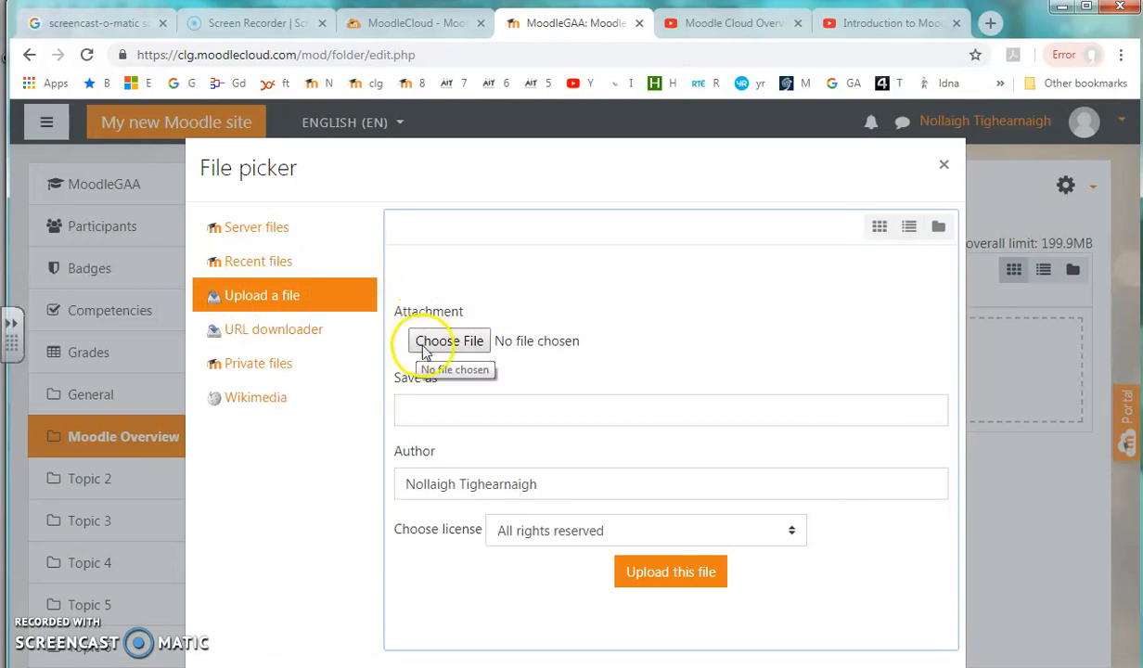
left_click(459, 341)
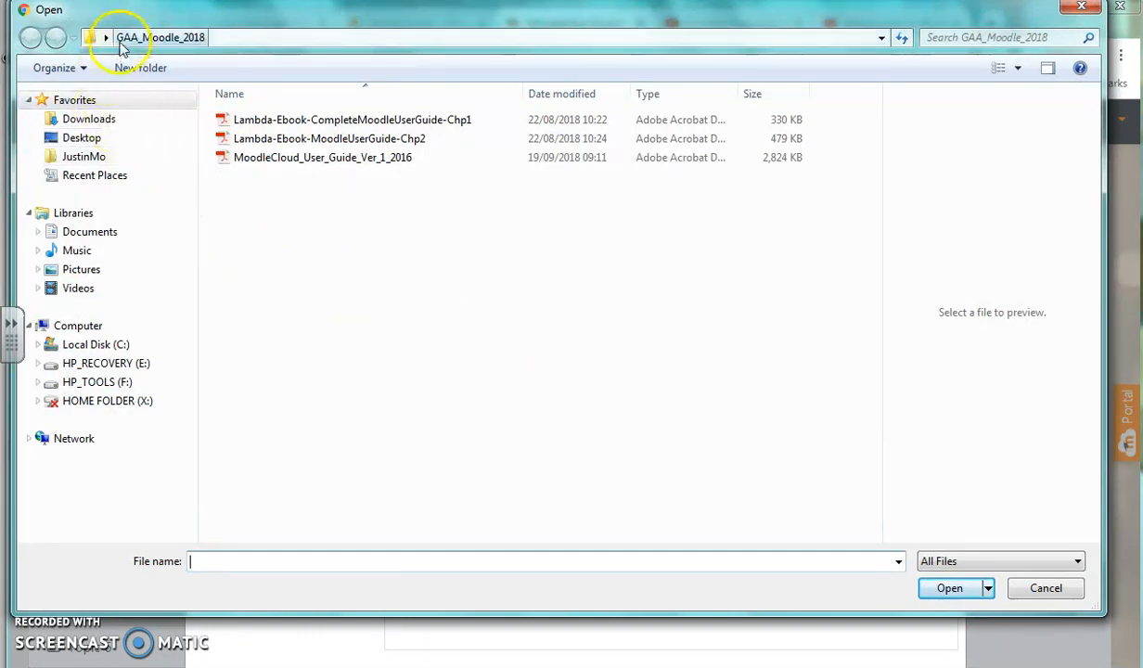
left_click(311, 160)
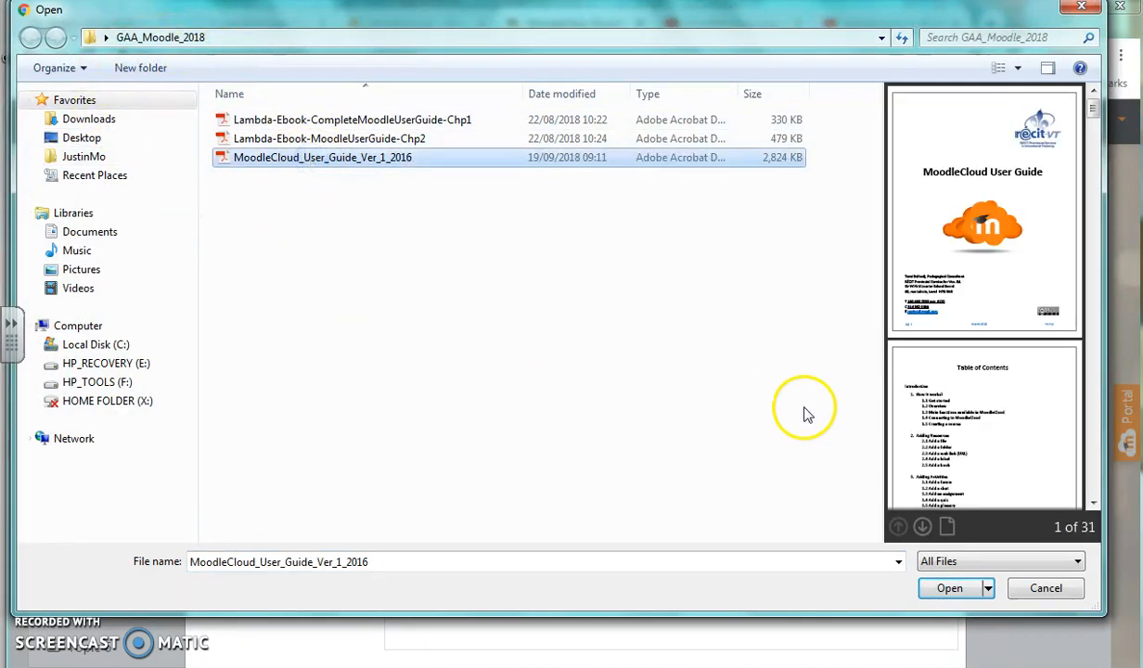
left_click(954, 588)
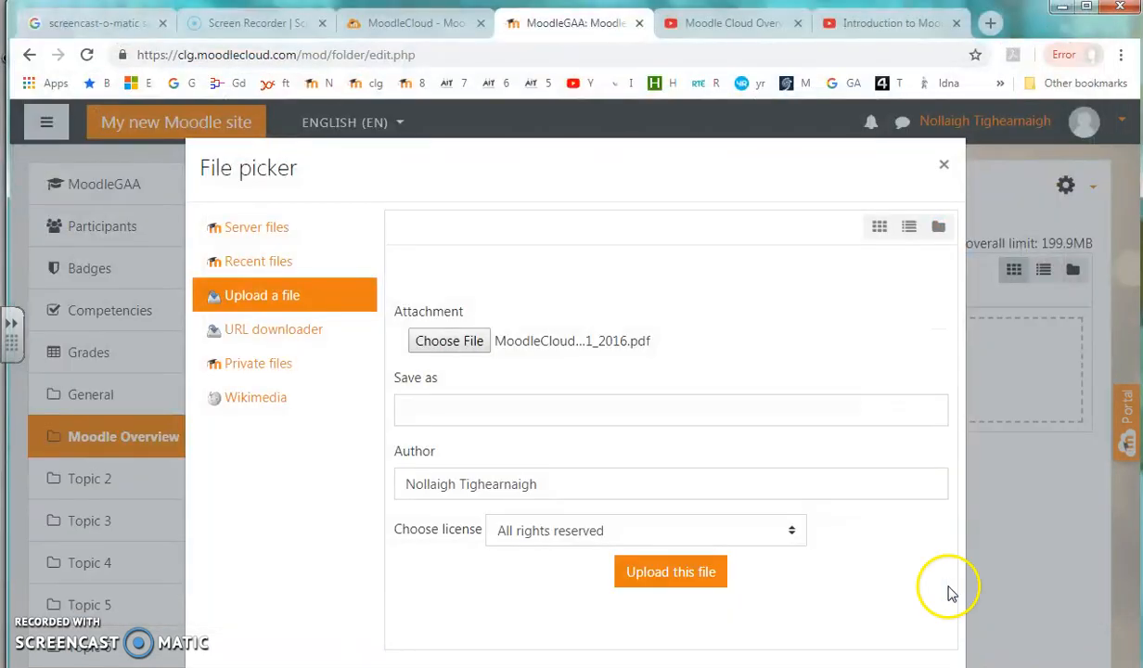
left_click(686, 576)
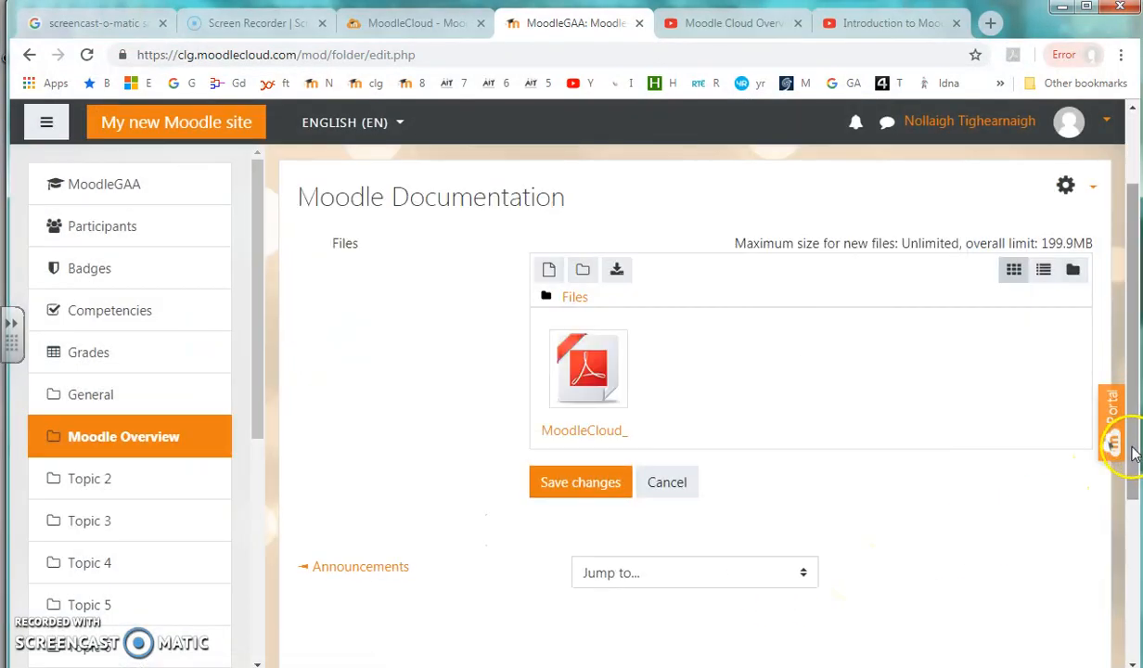
left_click(597, 487)
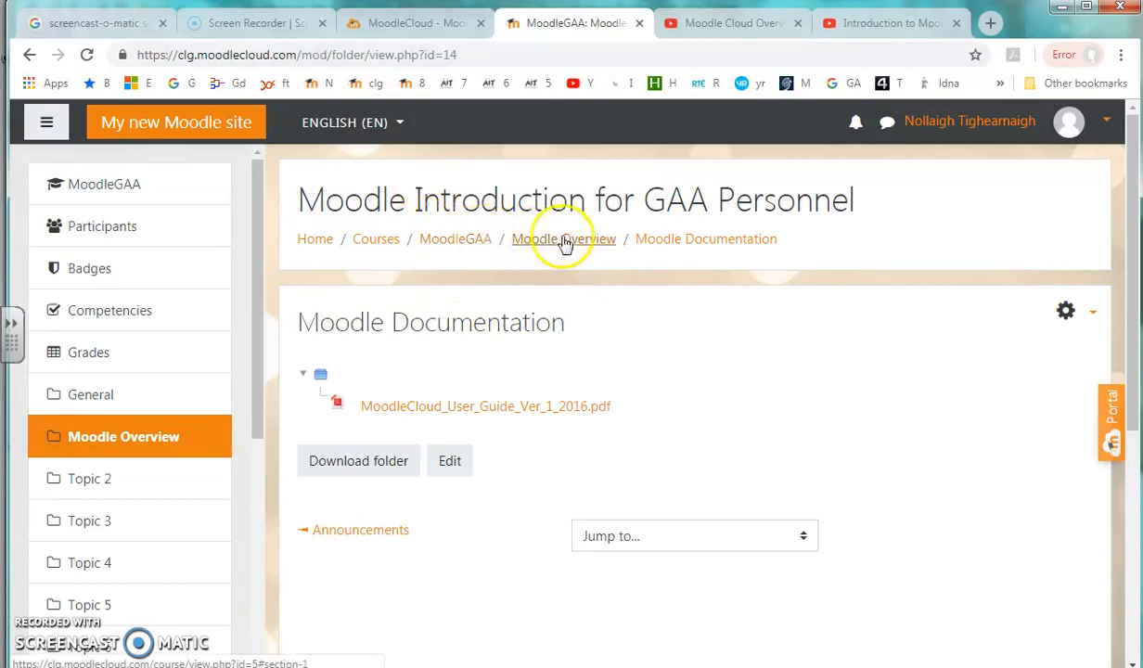
Leave the folder and reopen the Moodle Introduction for GAA Personnel course from the site home page.
left_click(465, 245)
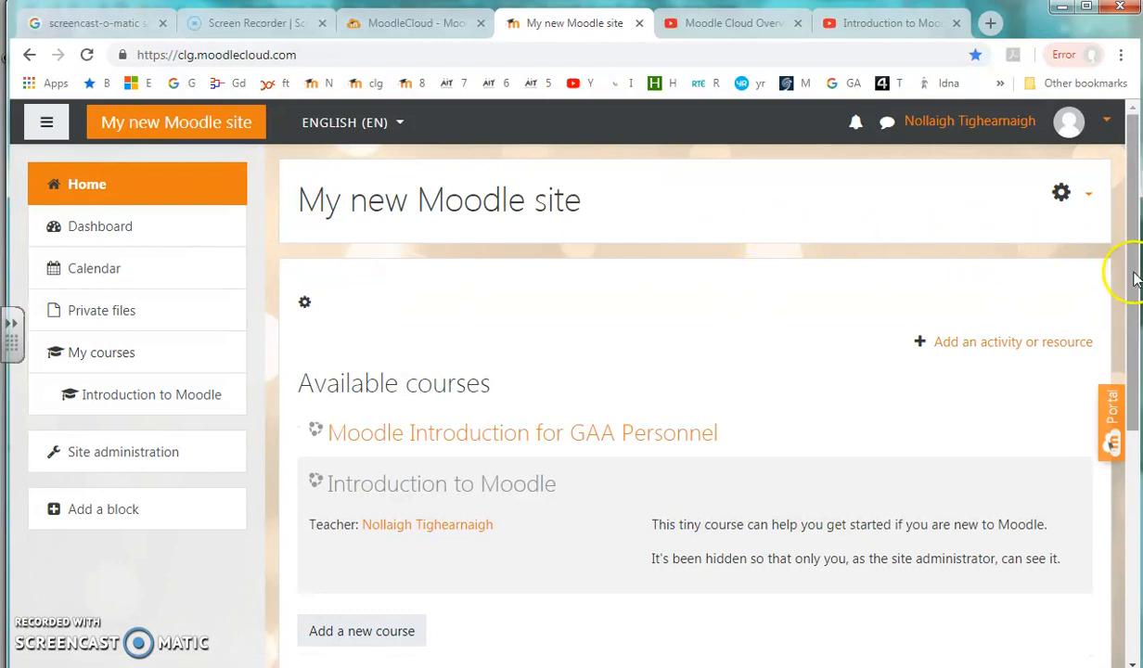
scroll(1118, 269, "down", 1)
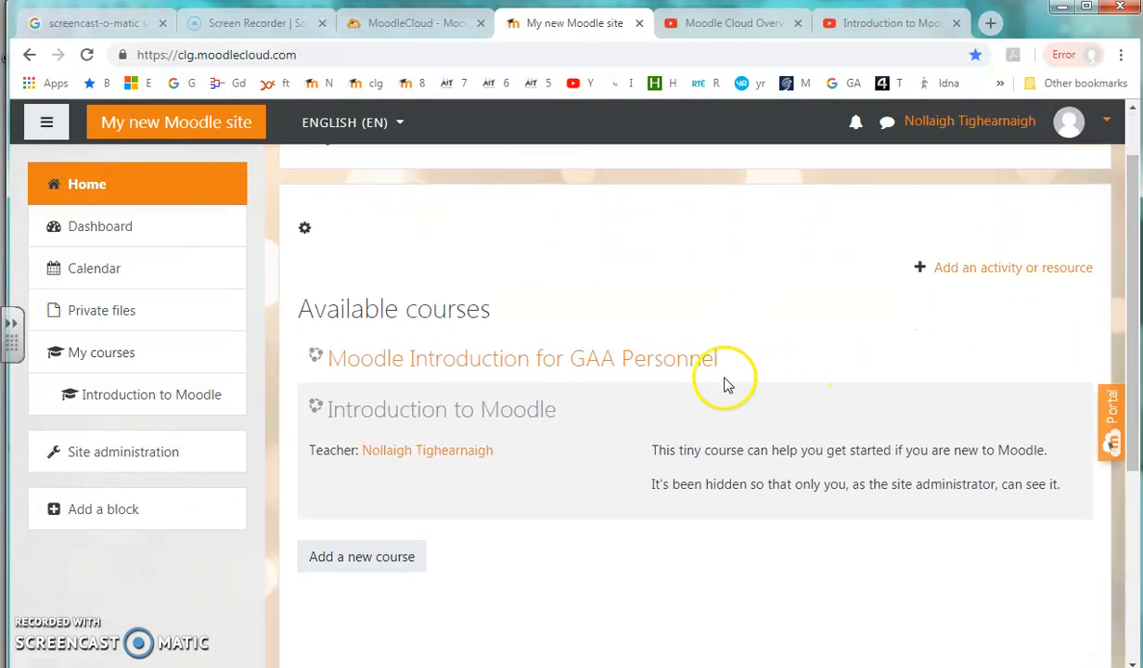
left_click(601, 363)
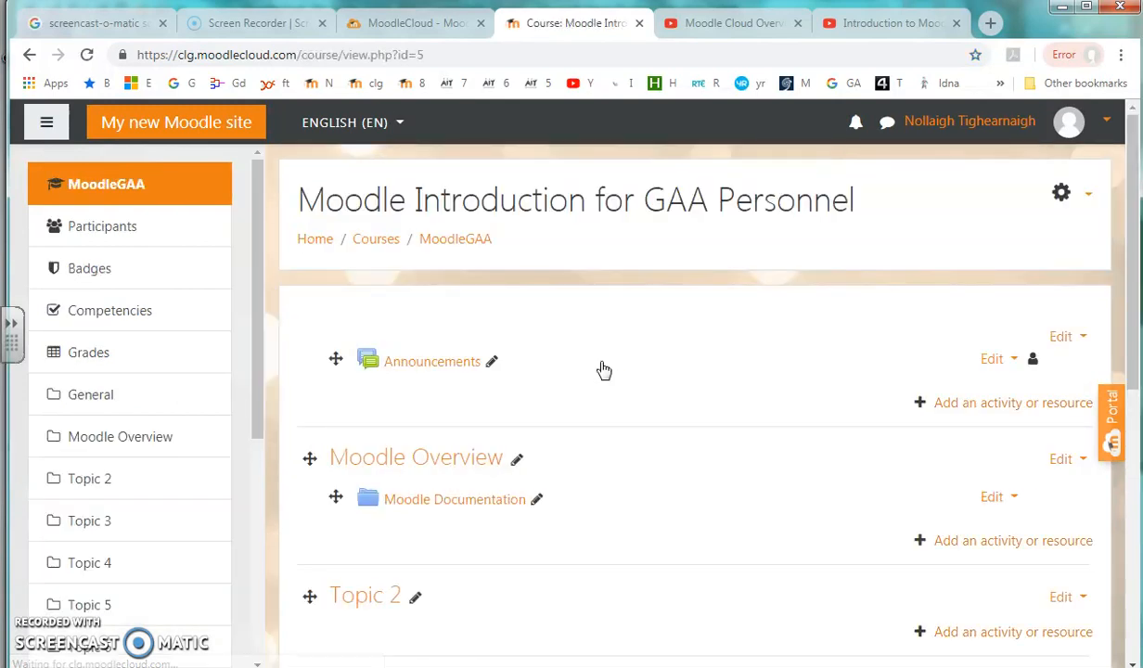
Browse the activities and resources that can be added to the Moodle Overview section, closing the list without adding any.
scroll(1127, 271, "down", 3)
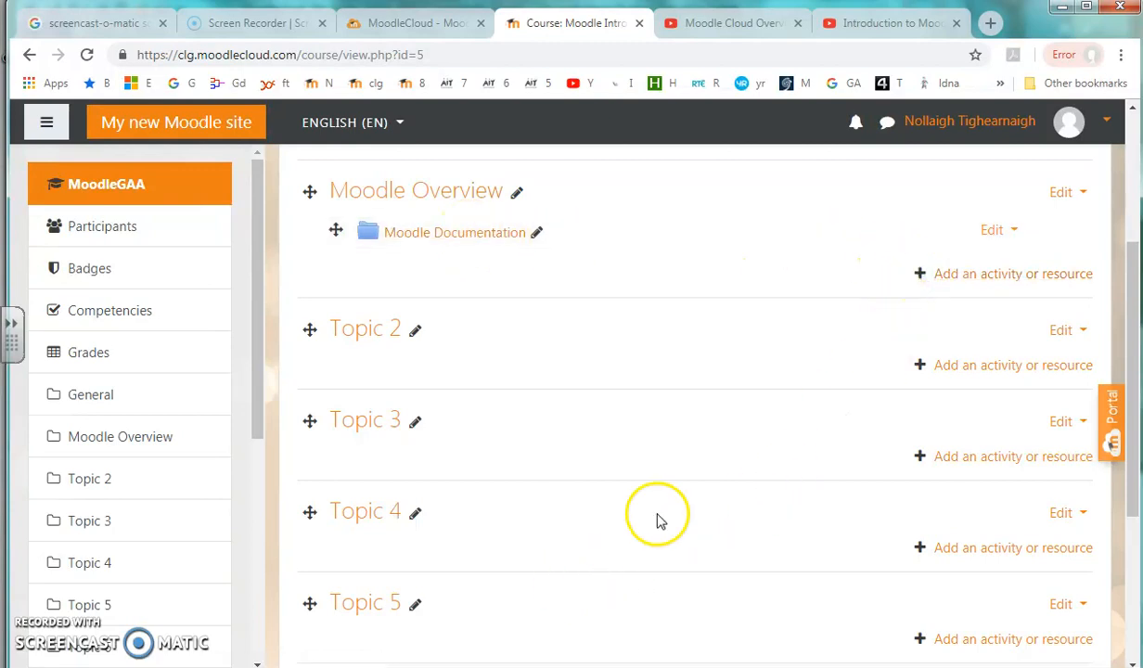
left_click(918, 274)
left_click_drag(543, 359, 541, 441)
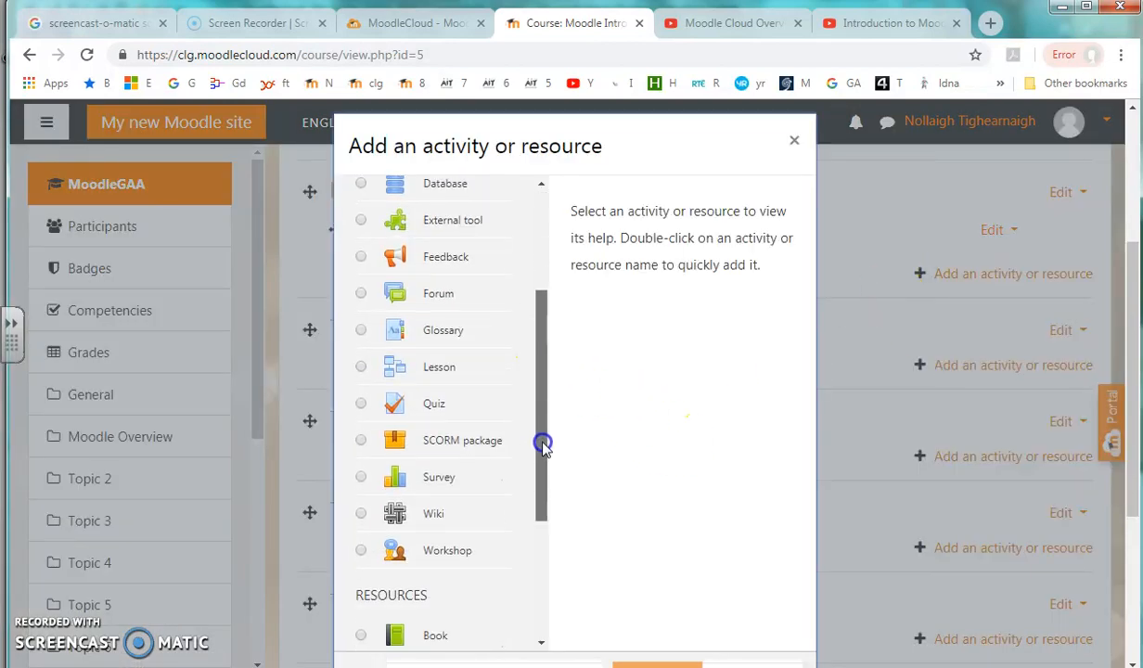
middle_click(883, 246)
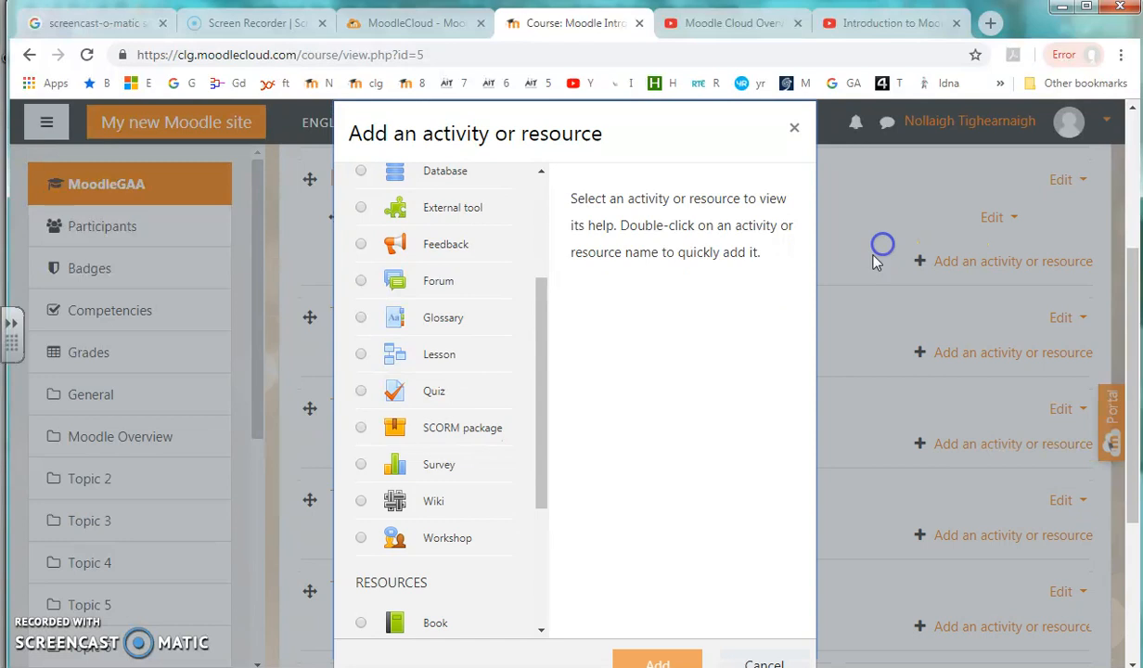
left_click(765, 659)
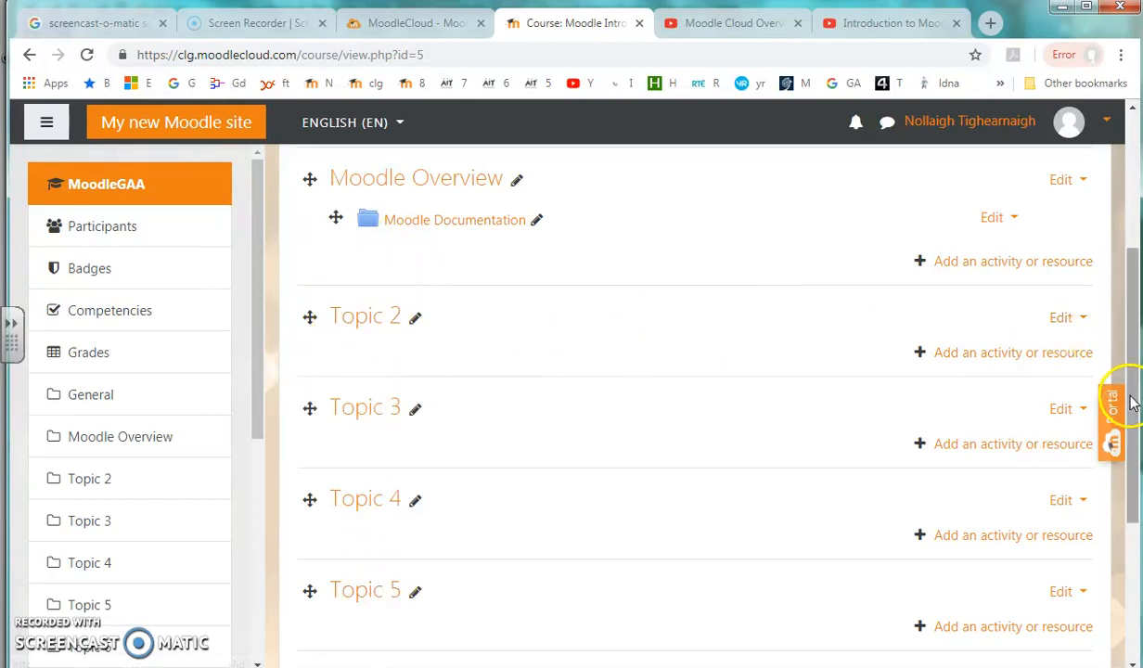
Turn editing off for the Moodle Introduction for GAA Personnel course.
left_click_drag(1132, 399, 1134, 252)
left_click(1083, 196)
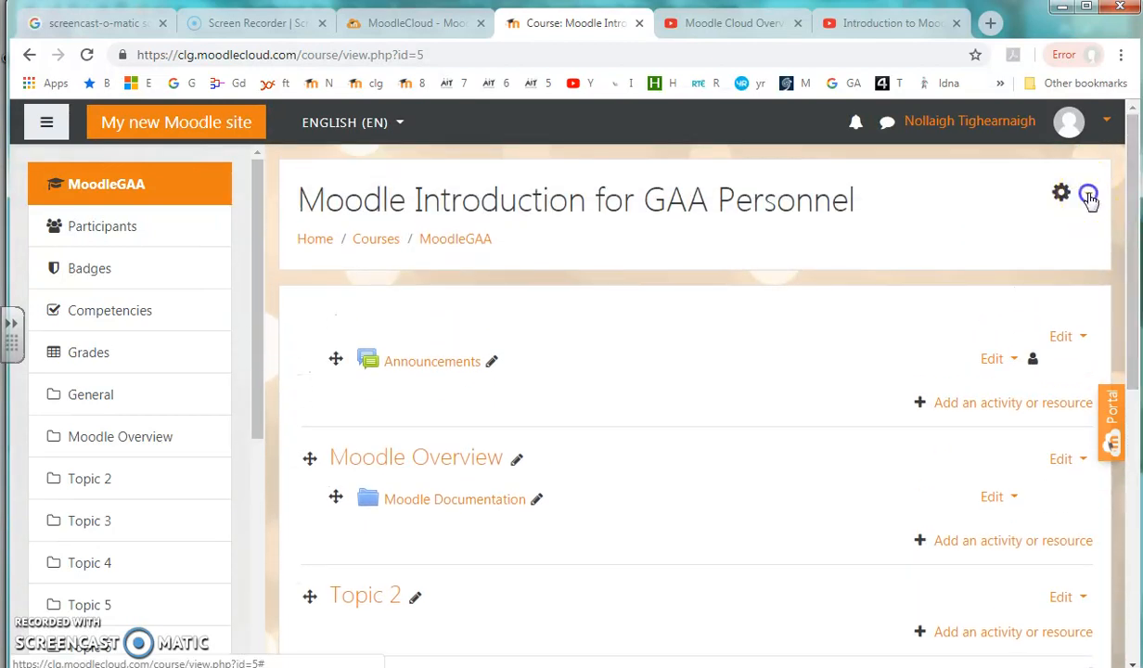
left_click(1013, 254)
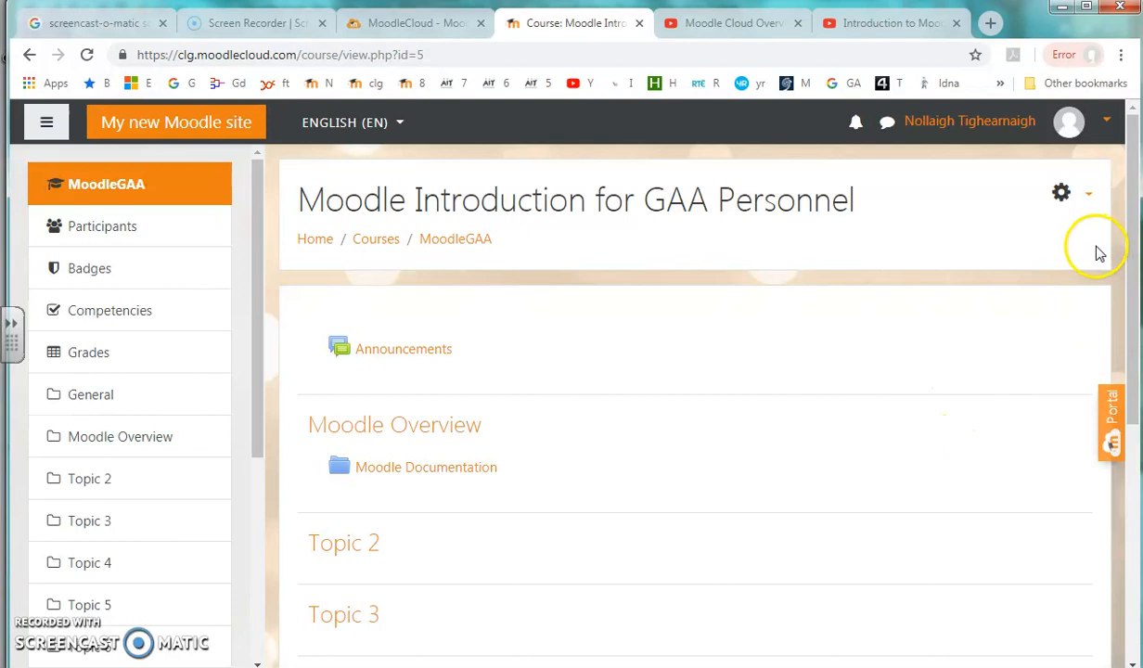
Switch the account's role in this course to Student to preview it from a student's perspective.
left_click(1106, 126)
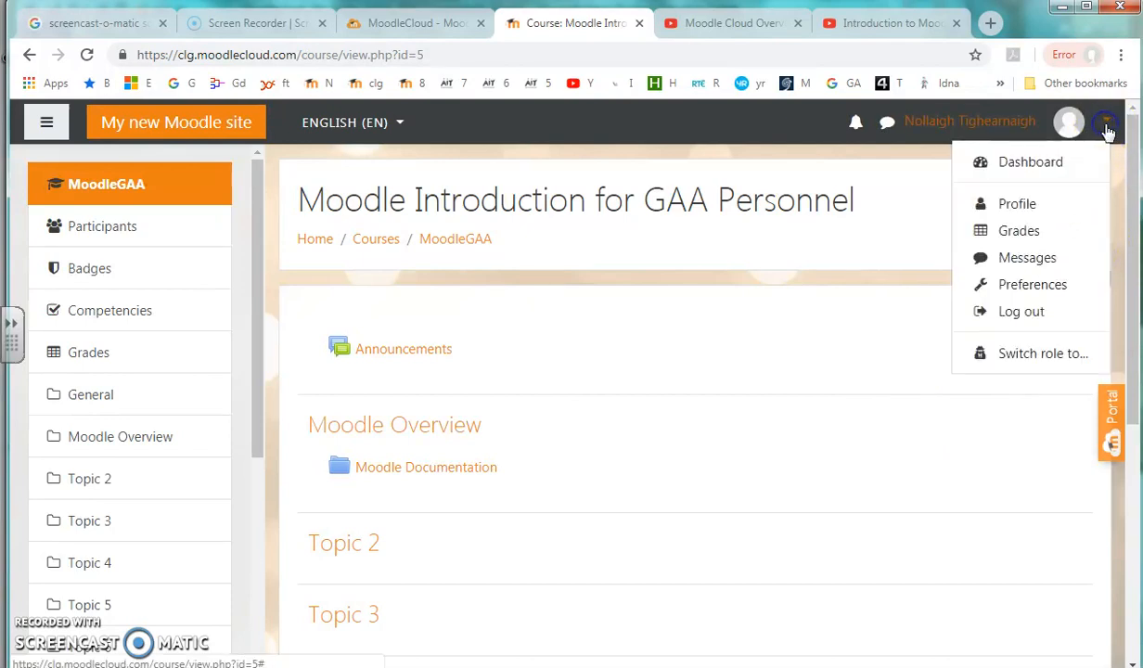
left_click(1043, 360)
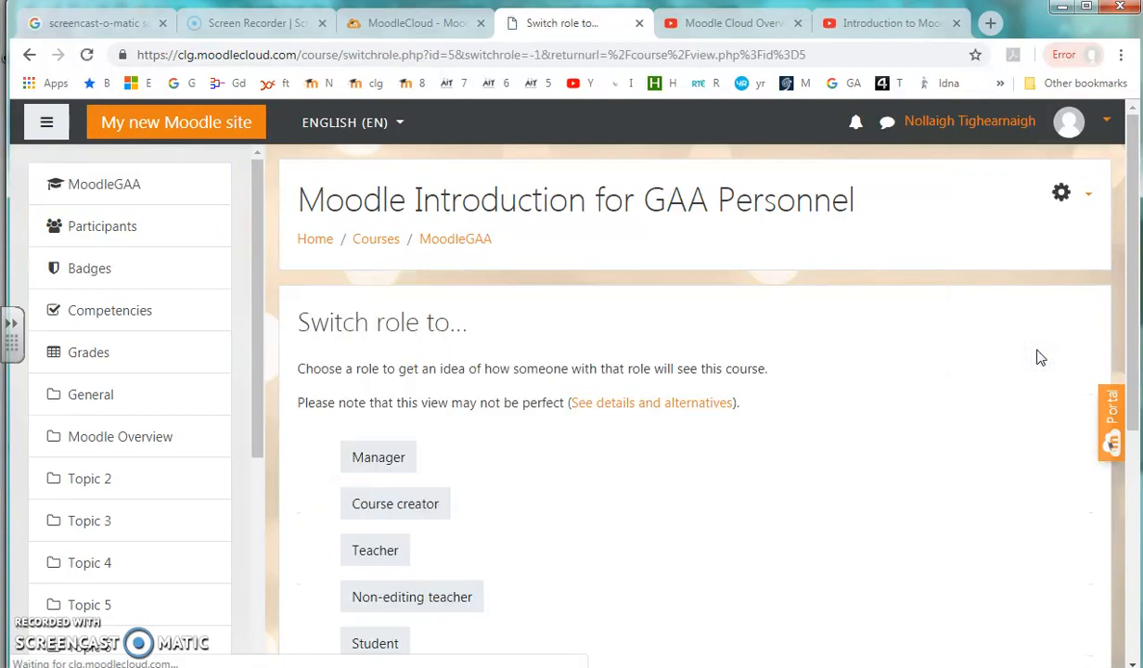
left_click_drag(1133, 271, 1133, 419)
left_click(374, 315)
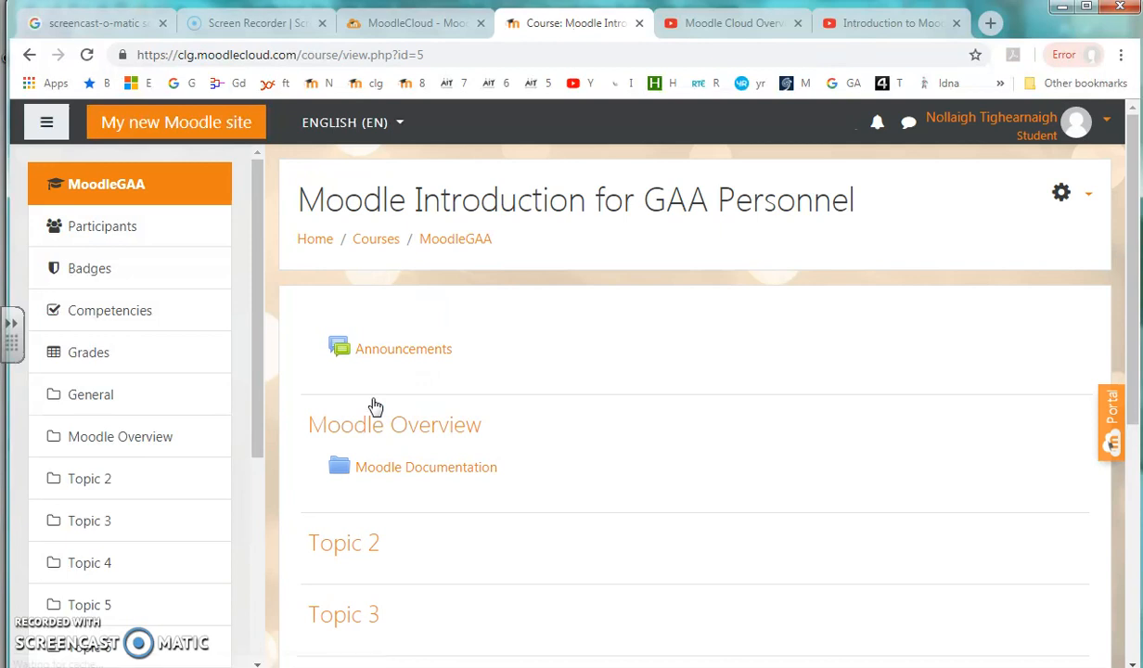
Download MoodleCloud_User_Guide_Ver_1_2016.pdf from the Moodle Documentation folder, and return to the MoodleGAA course page.
scroll(1126, 307, "down", 2)
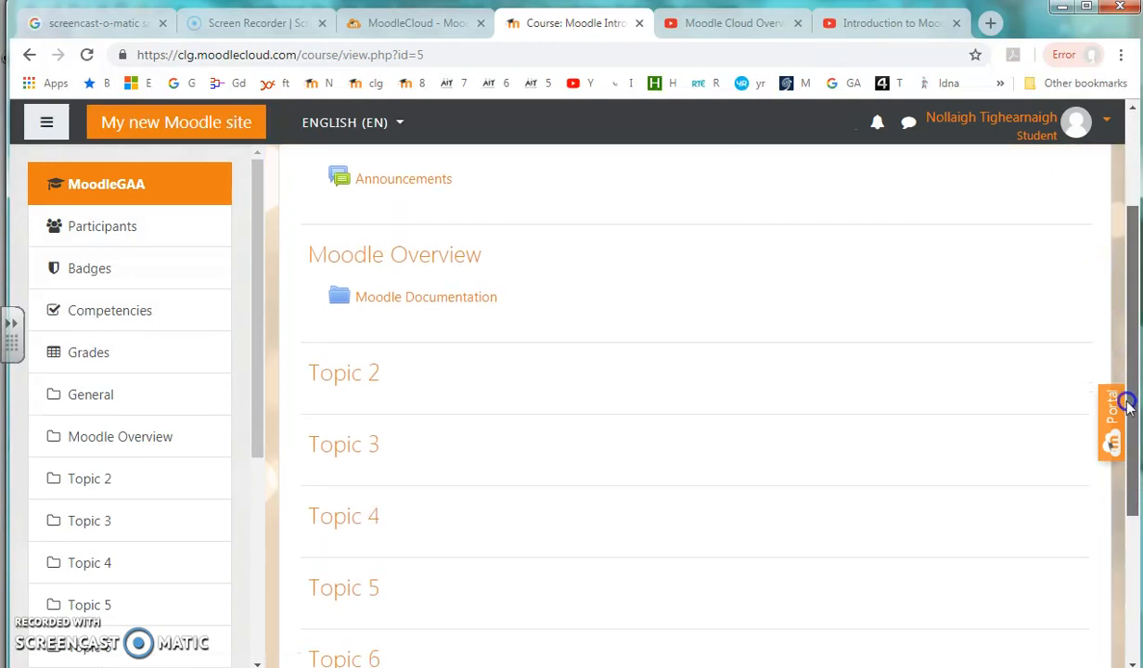
left_click(442, 284)
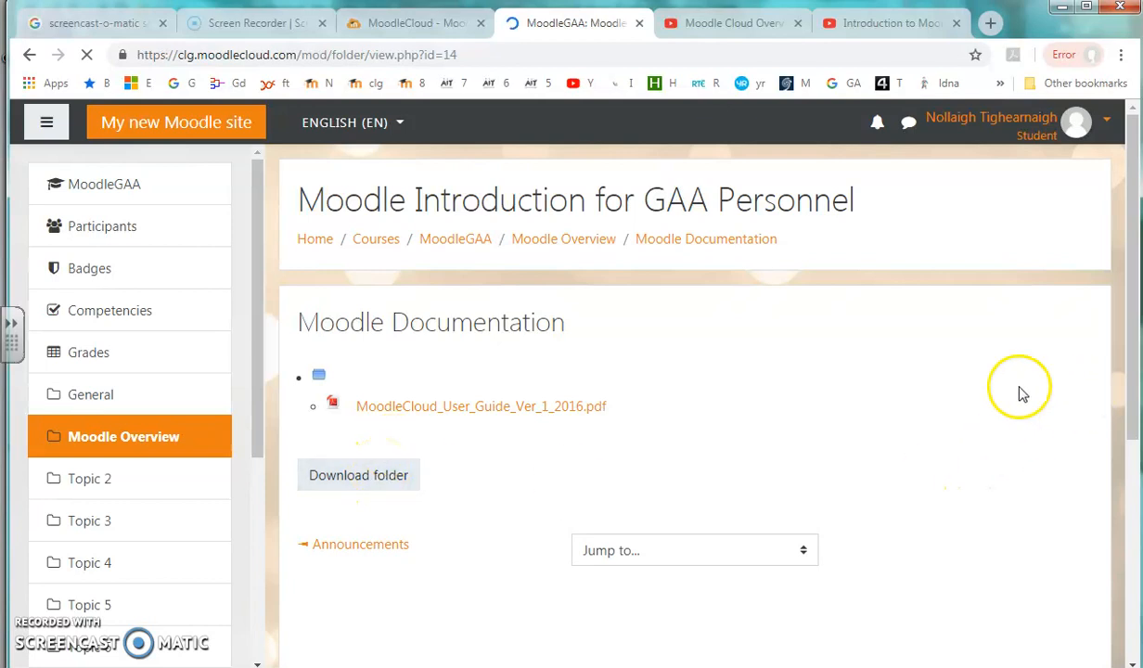
left_click(561, 416)
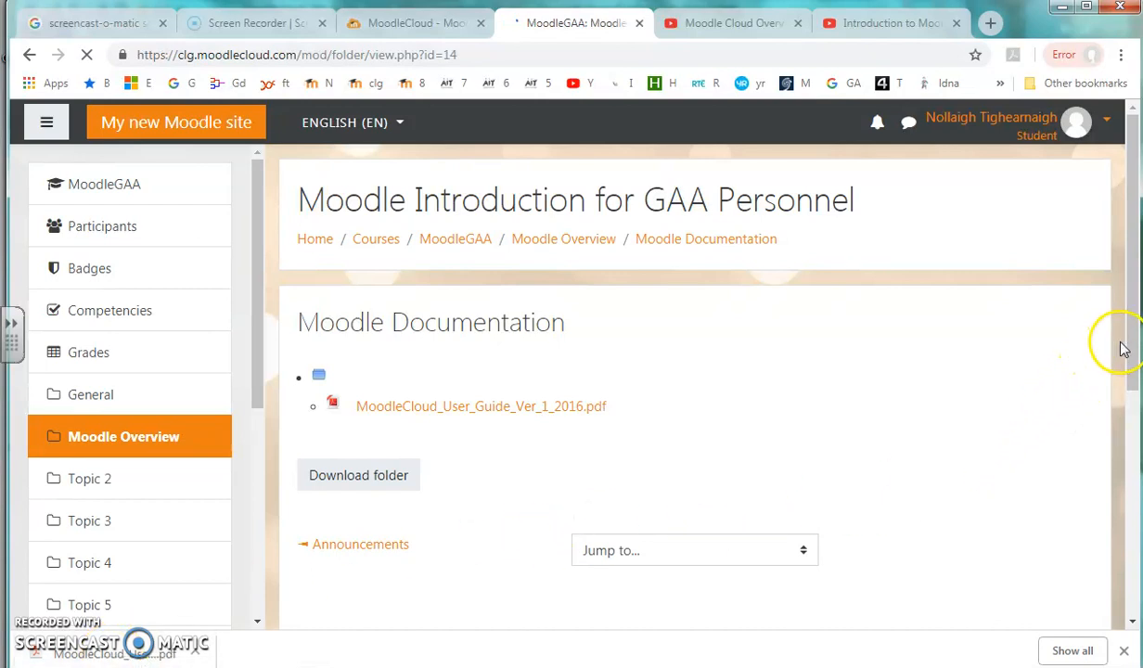
scroll(1123, 349, "down", 4)
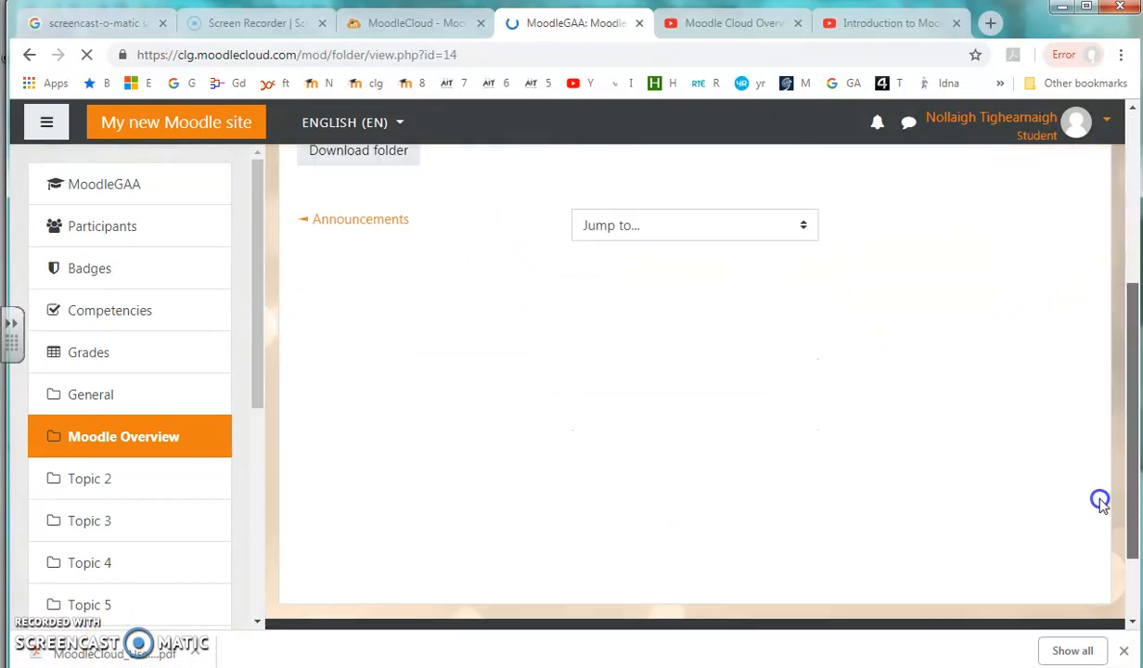
scroll(1099, 501, "up", 4)
left_click(450, 236)
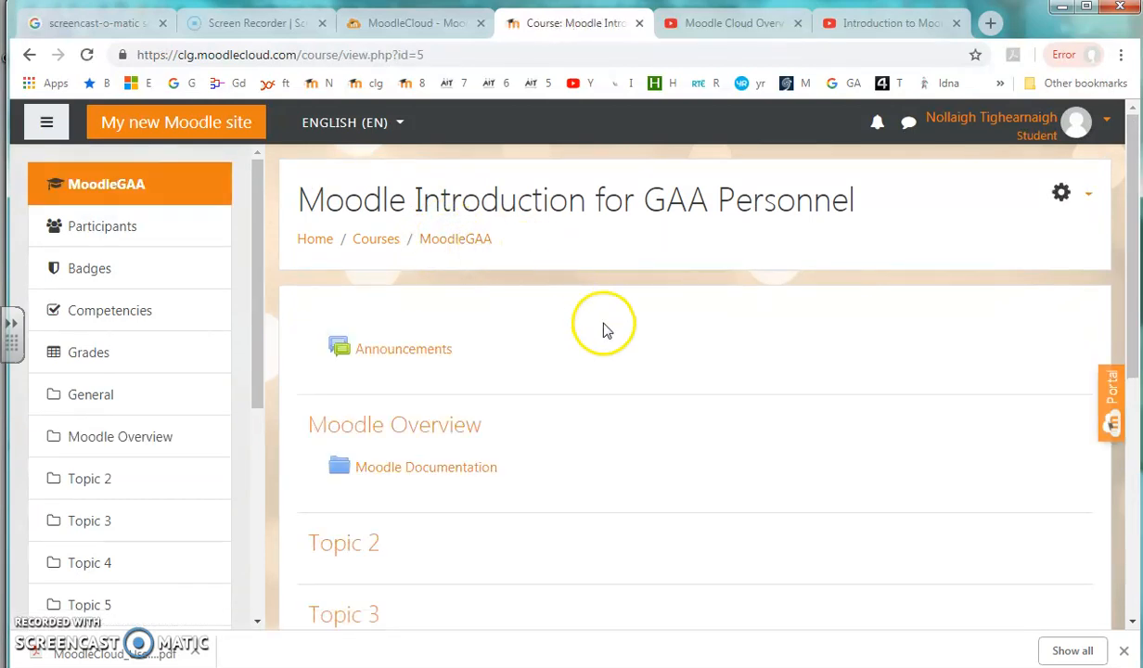